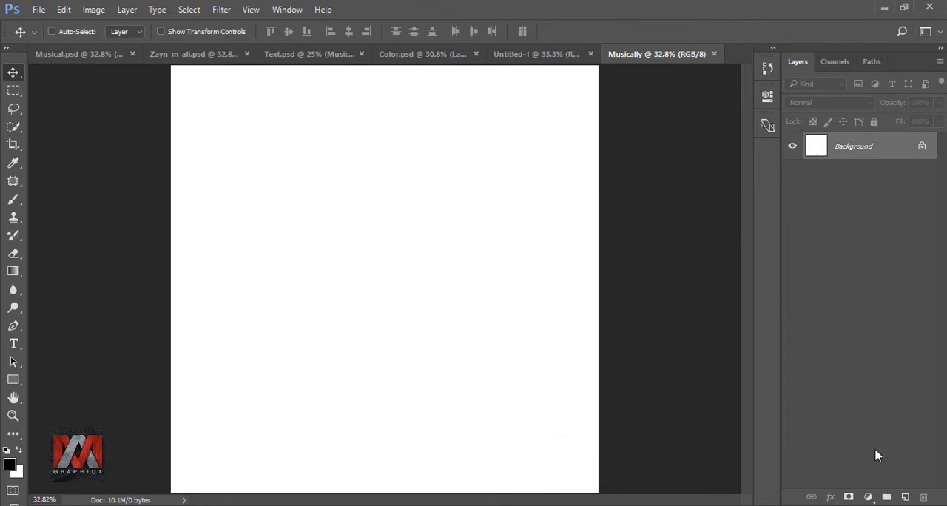
# Step: Add a gradient fill layer above the background with Radial style, reversed, and a scale of 155%
pyautogui.click(867, 497)
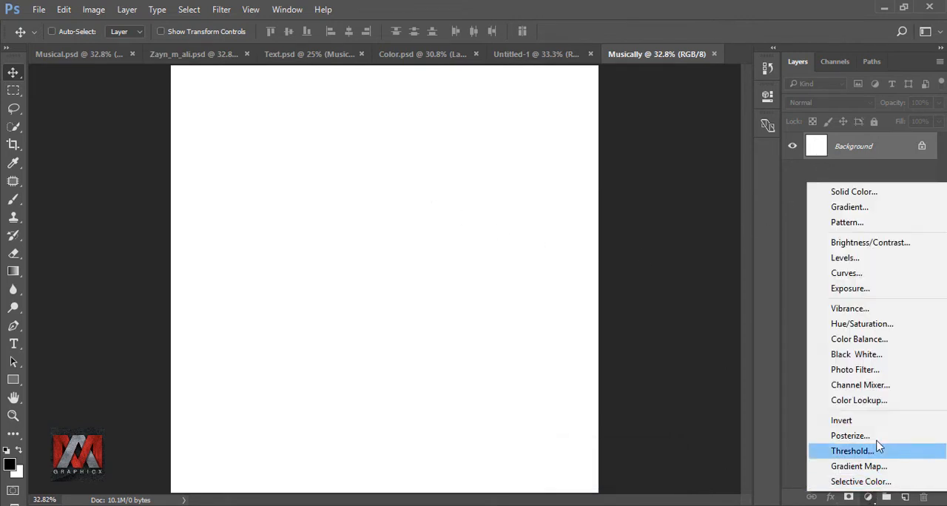
pyautogui.click(866, 209)
pyautogui.click(533, 167)
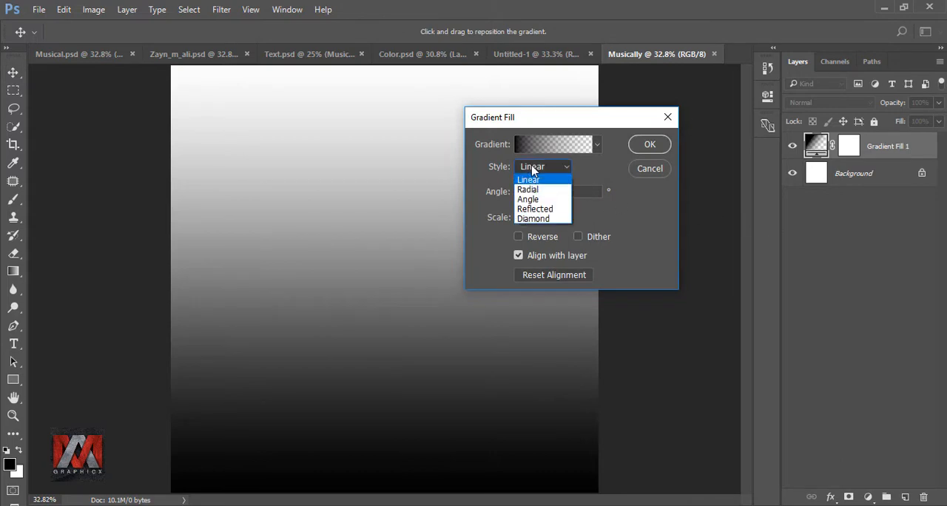
pyautogui.click(530, 189)
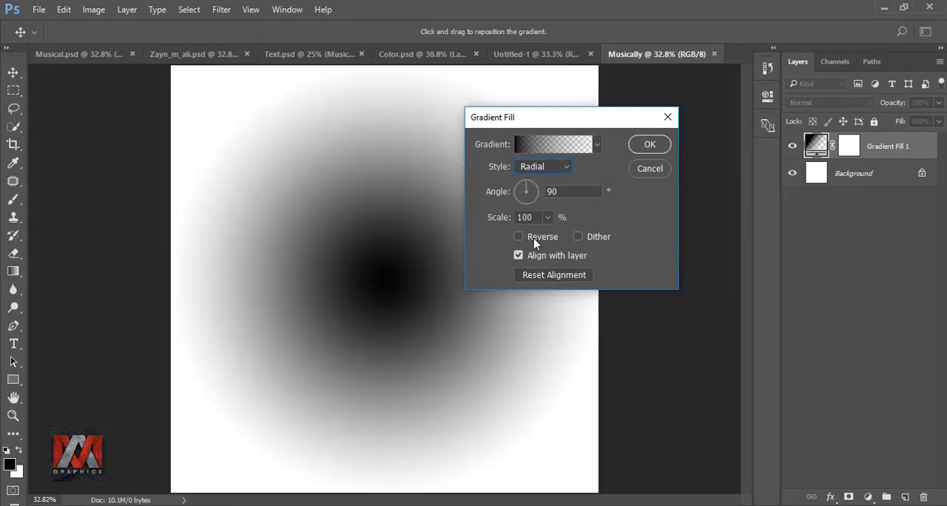
pyautogui.click(534, 243)
pyautogui.click(492, 217)
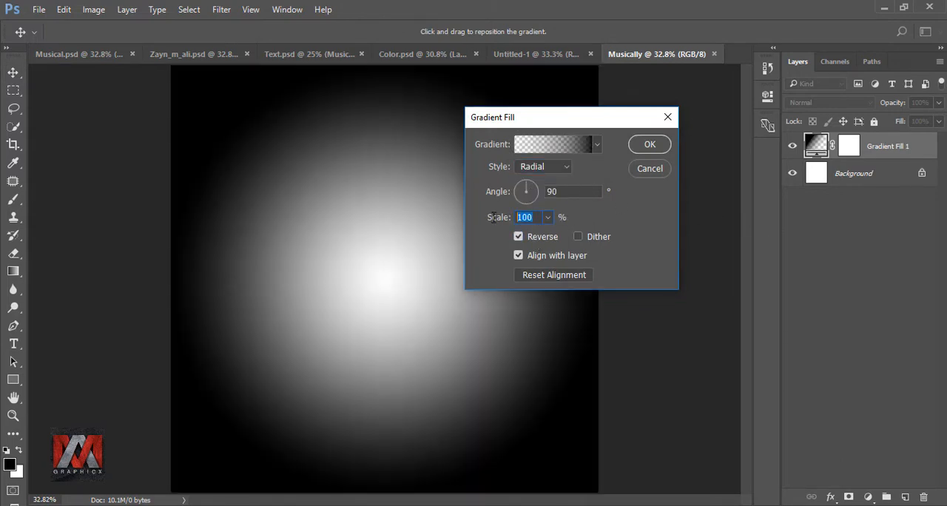
pyautogui.write('155')
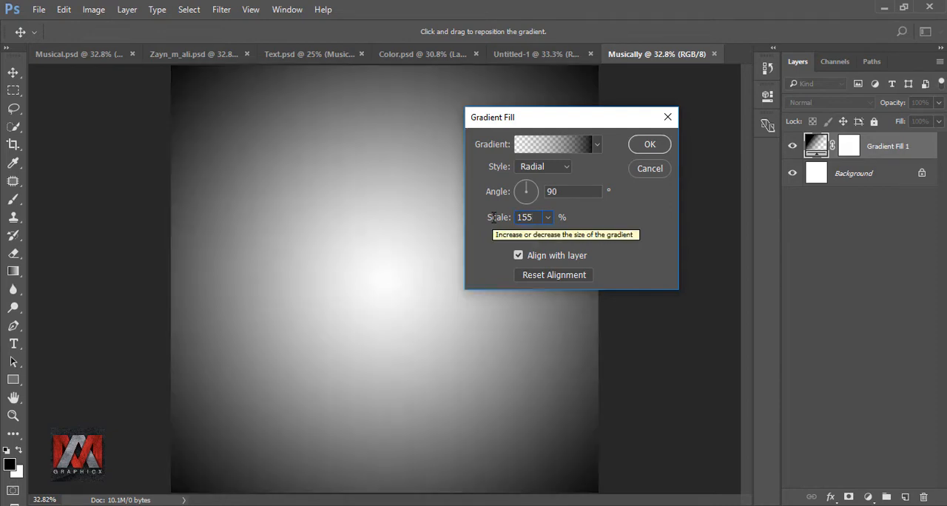
# Step: Base the fill's gradient on the Black, White preset and recolor its black stop to fff3ca
pyautogui.click(551, 144)
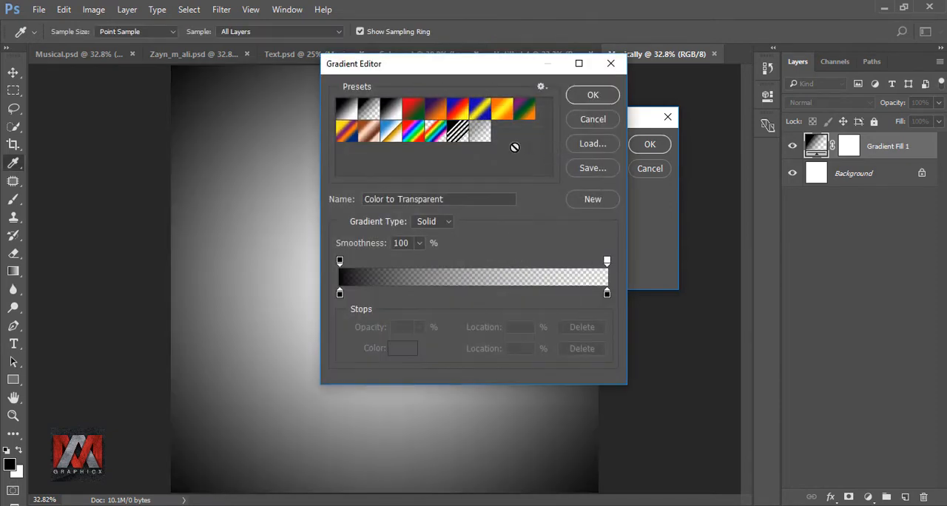
pyautogui.click(392, 113)
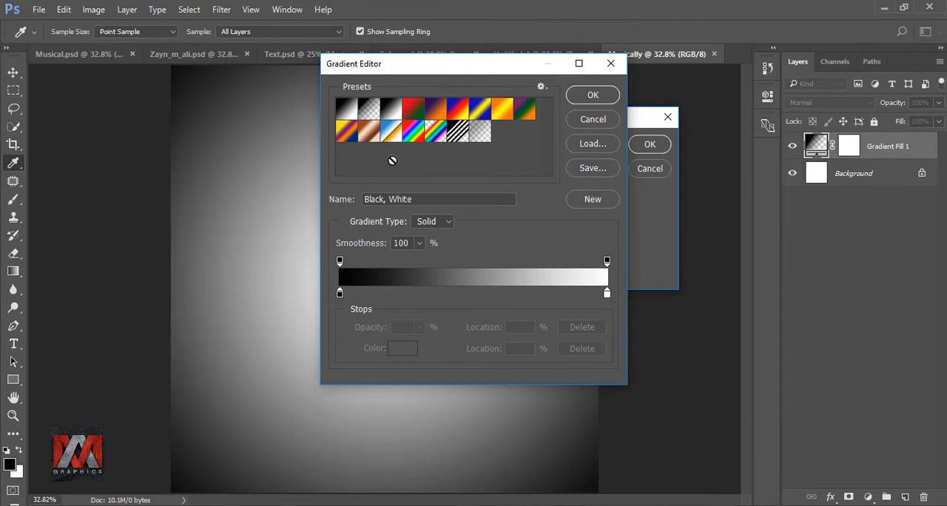
pyautogui.click(340, 295)
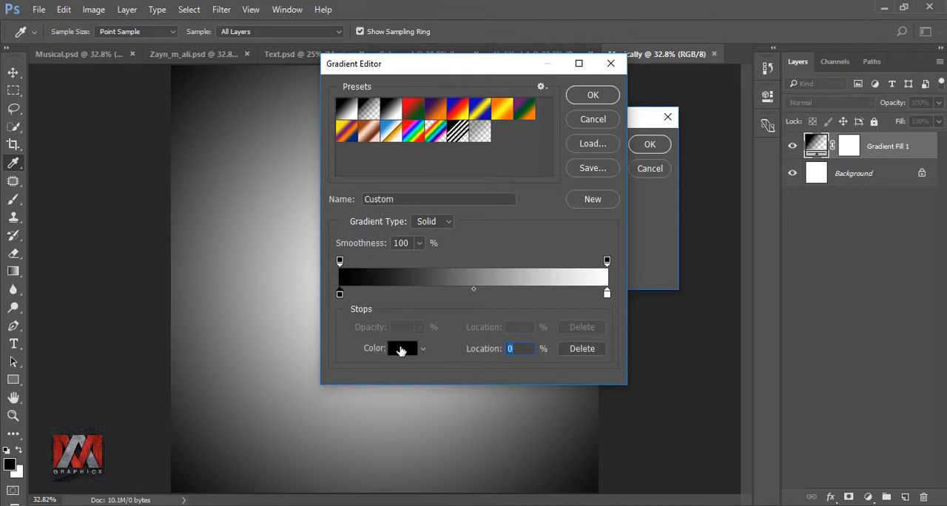
pyautogui.click(400, 349)
pyautogui.write('fff3ca')
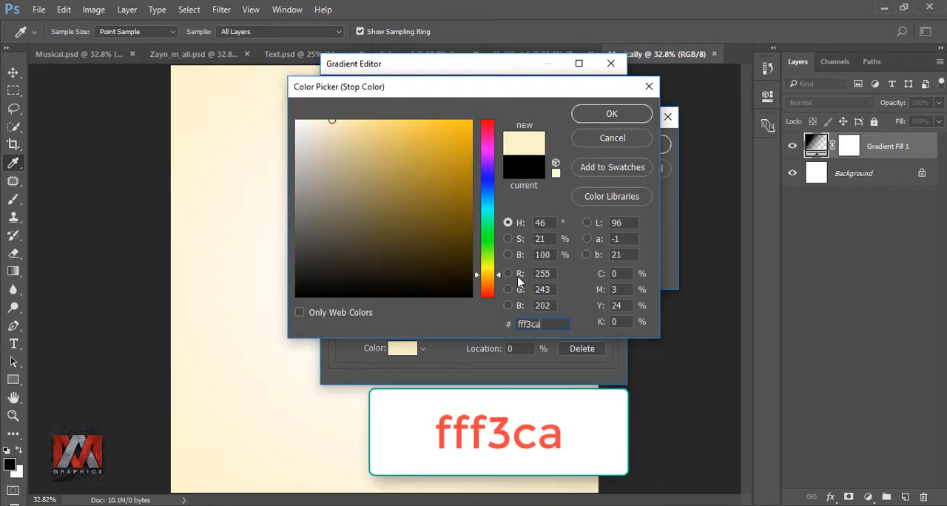
pyautogui.click(599, 120)
pyautogui.click(592, 96)
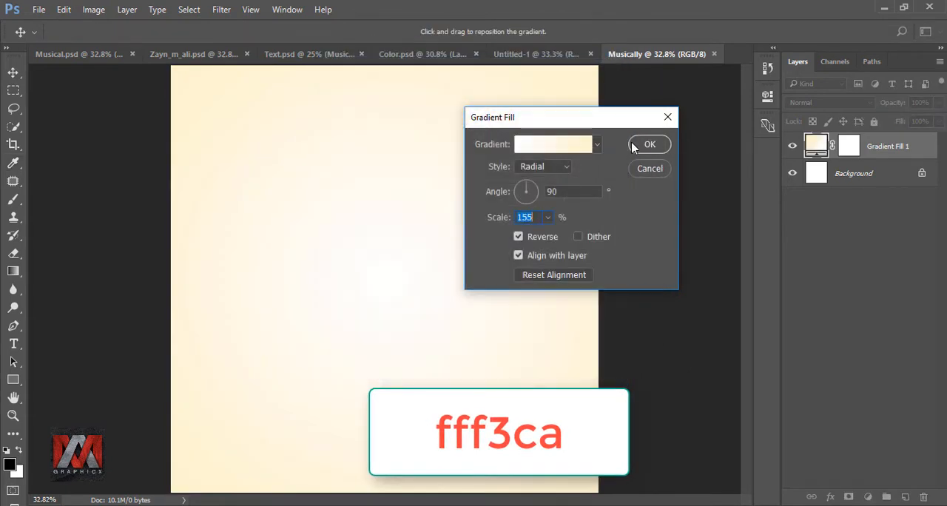
pyautogui.click(648, 145)
pyautogui.click(792, 147)
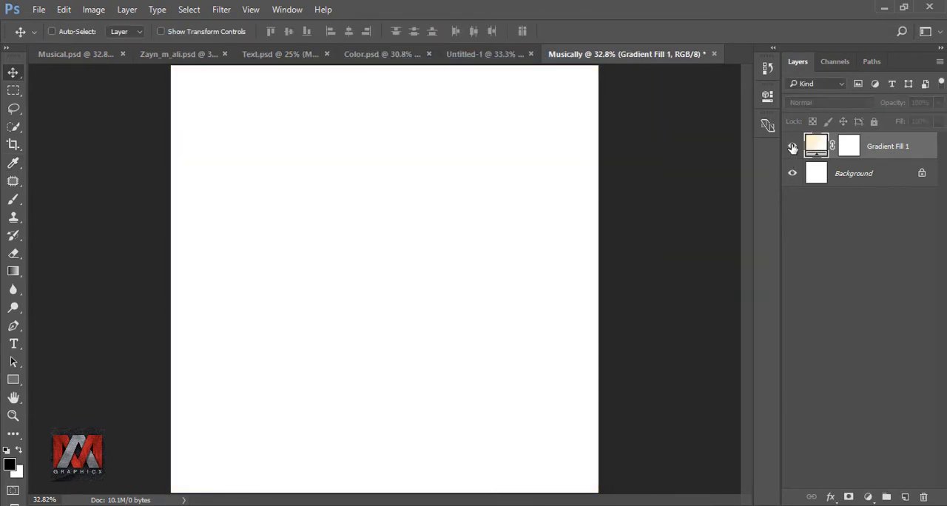
pyautogui.click(792, 147)
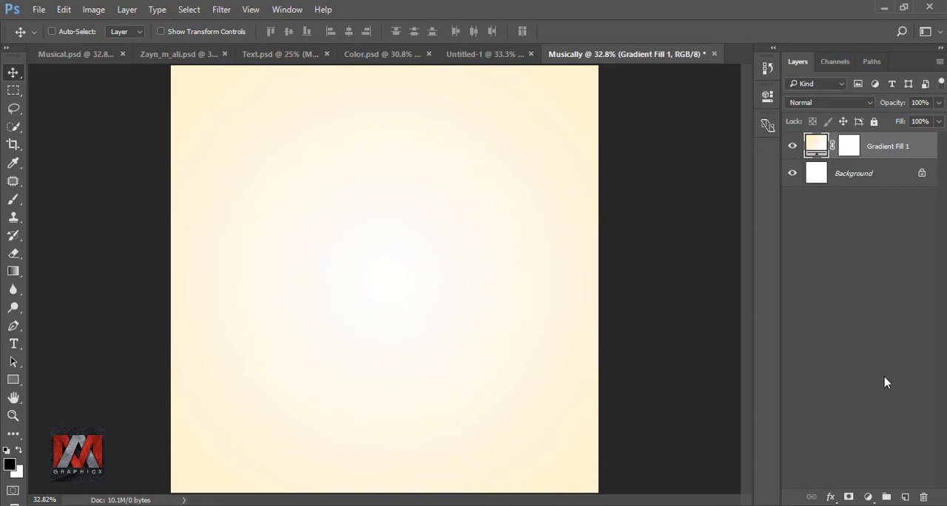
# Step: On a new layer, draw a square frame about 1207 px wide with no fill and a 34 px solid black stroke
pyautogui.click(903, 497)
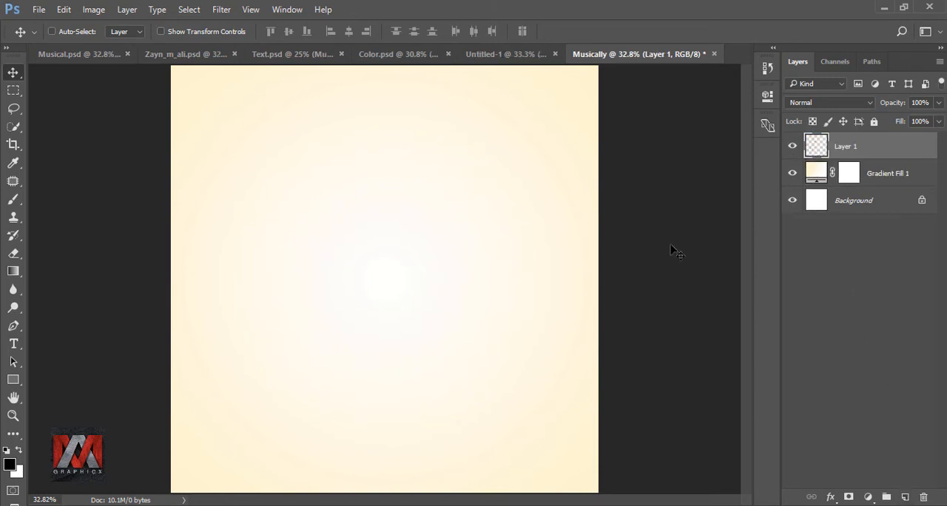
pyautogui.click(12, 380)
pyautogui.rightClick(13, 380)
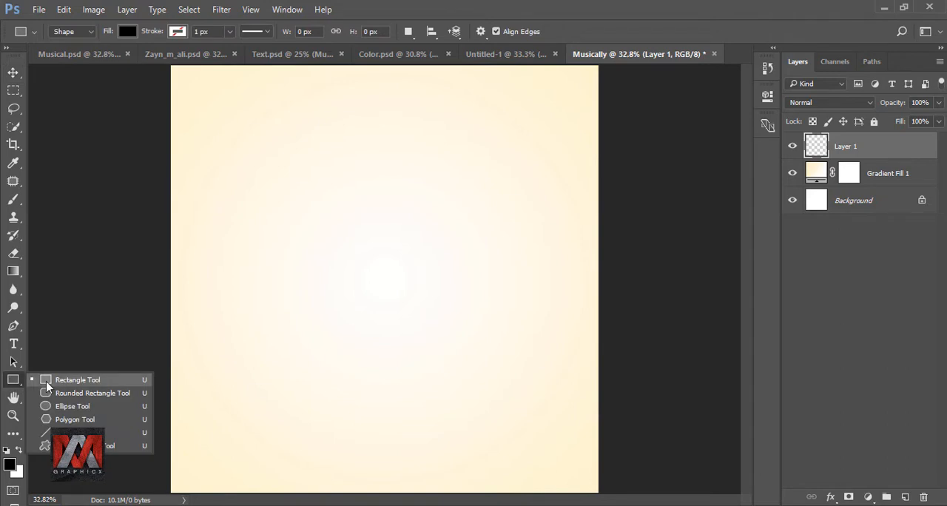
pyautogui.click(77, 379)
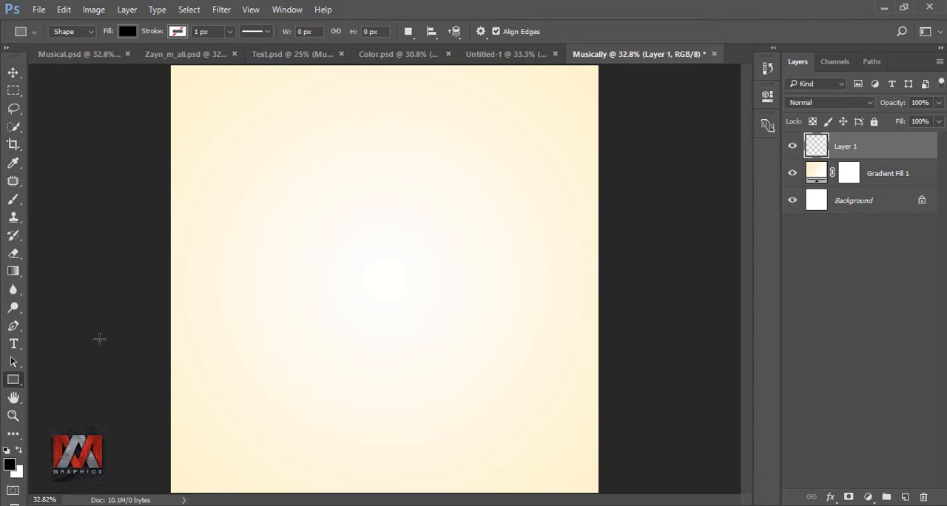
pyautogui.click(128, 33)
pyautogui.click(69, 59)
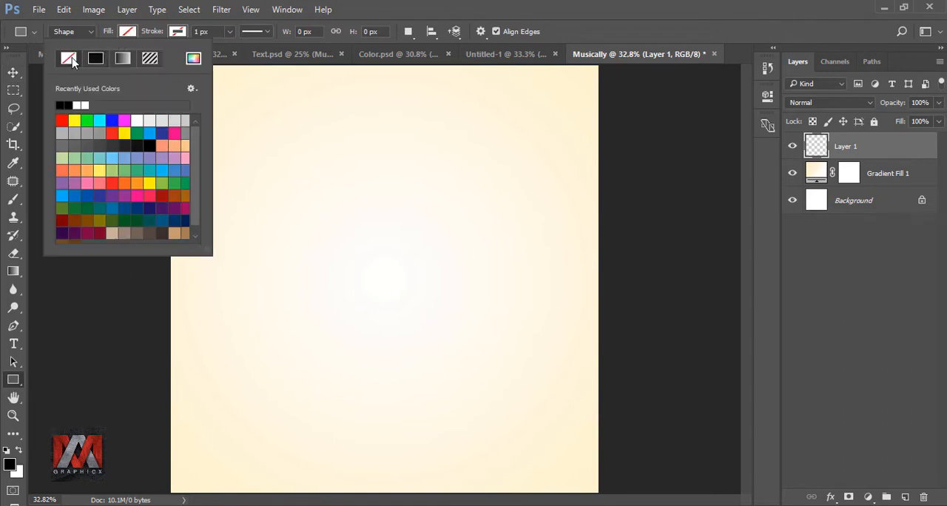
pyautogui.click(177, 33)
pyautogui.click(145, 59)
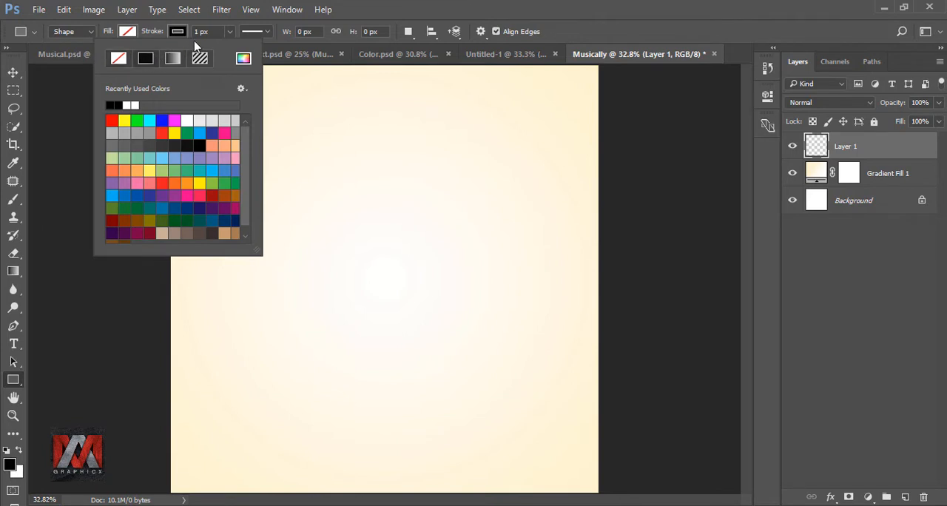
pyautogui.click(214, 32)
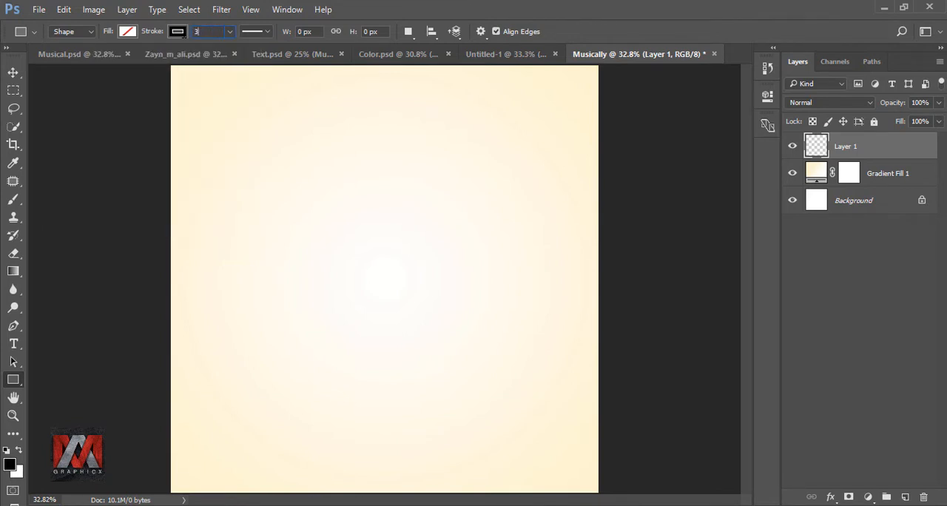
pyautogui.press('Return')
pyautogui.moveTo(260, 172); pyautogui.dragTo(545, 410)
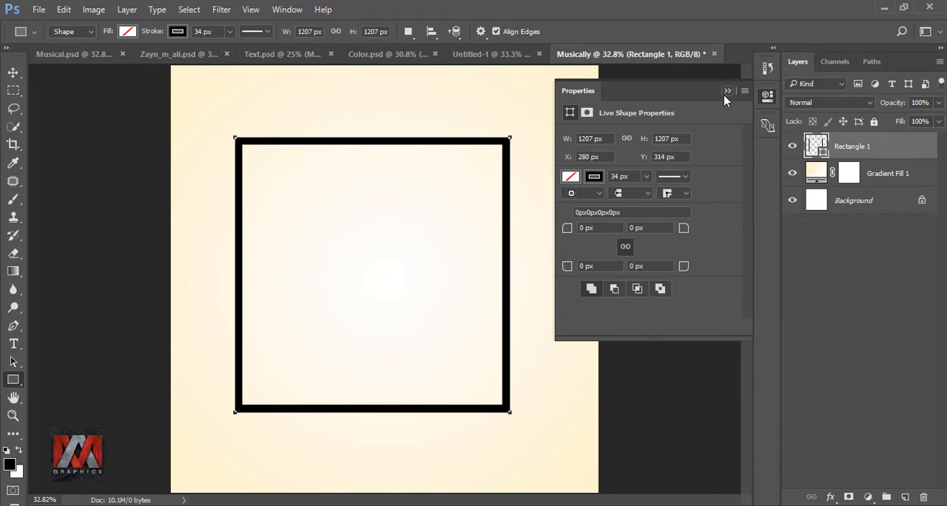
pyautogui.click(726, 91)
# Step: Move the square frame to the horizontal center of the canvas, slightly above the middle, and rasterize its layer
pyautogui.click(13, 72)
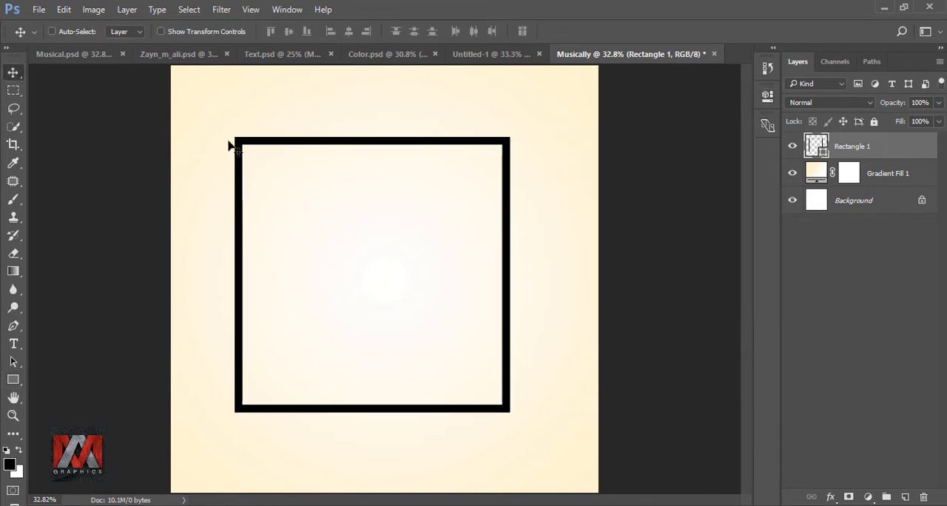
pyautogui.moveTo(325, 148); pyautogui.dragTo(346, 116)
pyautogui.moveTo(415, 115); pyautogui.dragTo(409, 125)
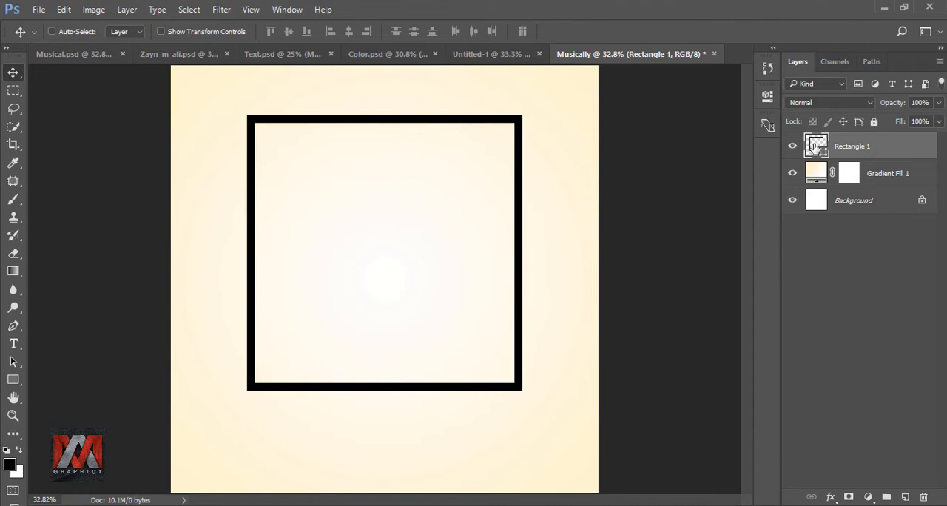
pyautogui.rightClick(919, 148)
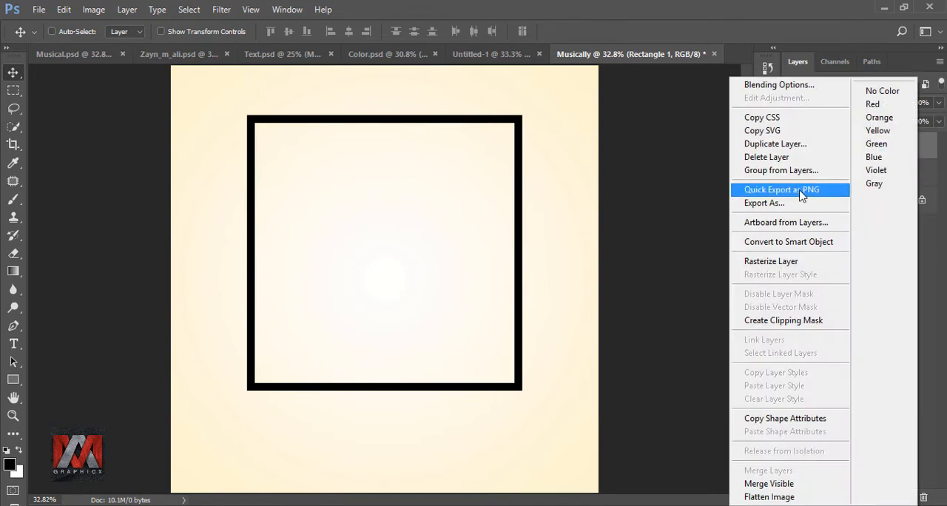
pyautogui.click(782, 261)
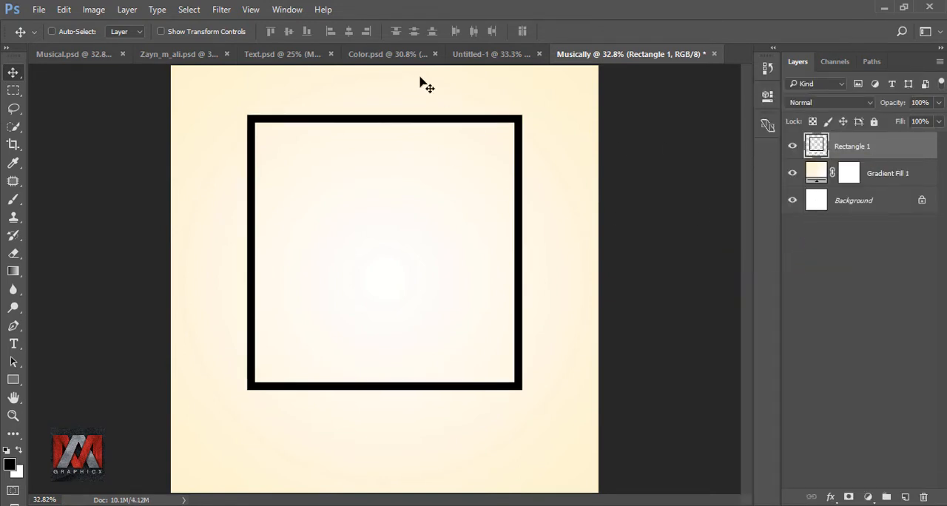
# Step: Bring the dark paint-stroke texture from Color.psd into the Musically document, scale it to 77% and place it over the square frame
pyautogui.click(393, 55)
pyautogui.moveTo(412, 202)
pyautogui.mouseDown()
pyautogui.moveTo(430, 215)
pyautogui.moveTo(650, 57)
pyautogui.moveTo(426, 196)
pyautogui.moveTo(386, 240)
pyautogui.moveTo(394, 231)
pyautogui.mouseUp()
pyautogui.hotkey('ctrl', 't')
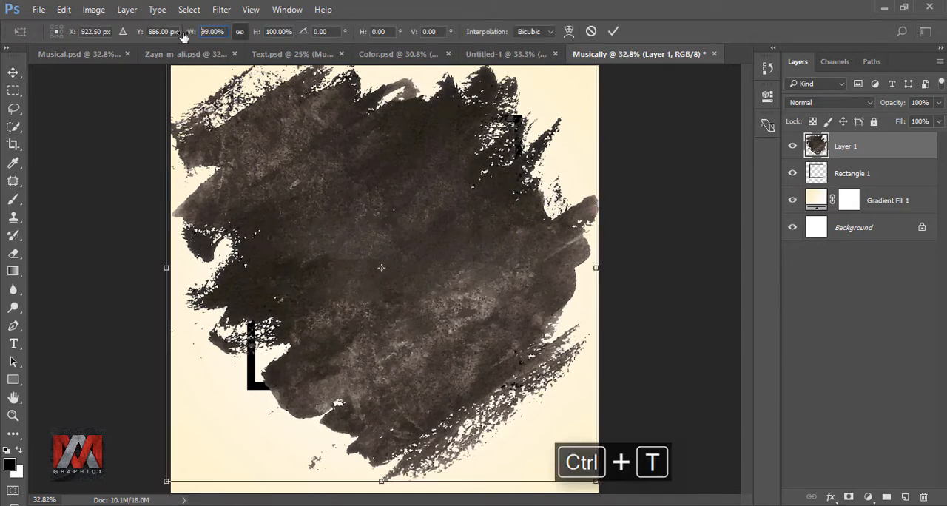
pyautogui.moveTo(190, 32); pyautogui.dragTo(174, 34)
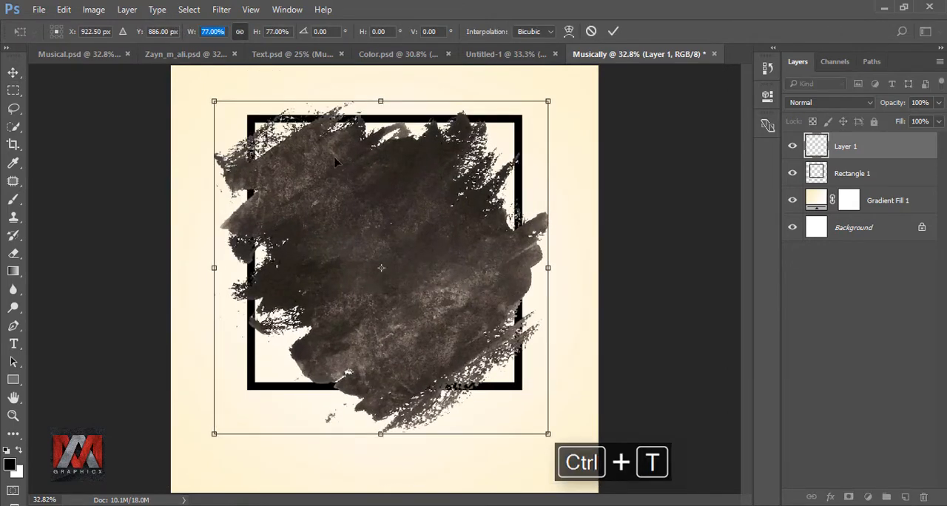
pyautogui.moveTo(395, 172); pyautogui.dragTo(391, 170)
pyautogui.click(613, 31)
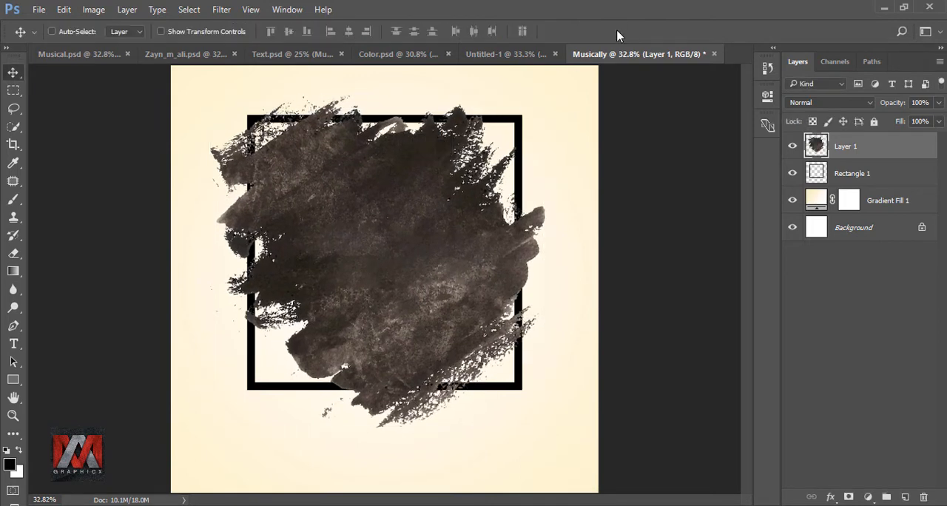
# Step: Add a Hue/Saturation adjustment clipped to the paint texture layer and enable Colorize
pyautogui.click(868, 497)
pyautogui.click(875, 330)
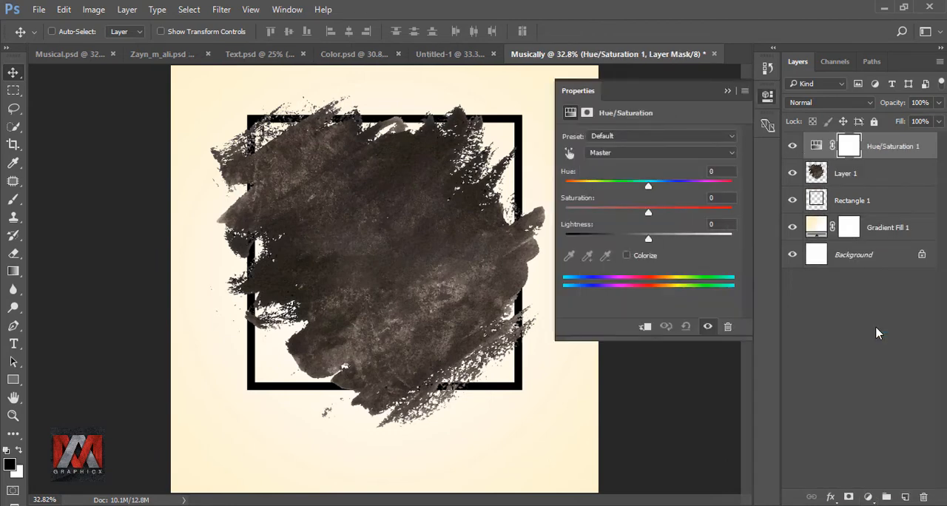
pyautogui.click(644, 328)
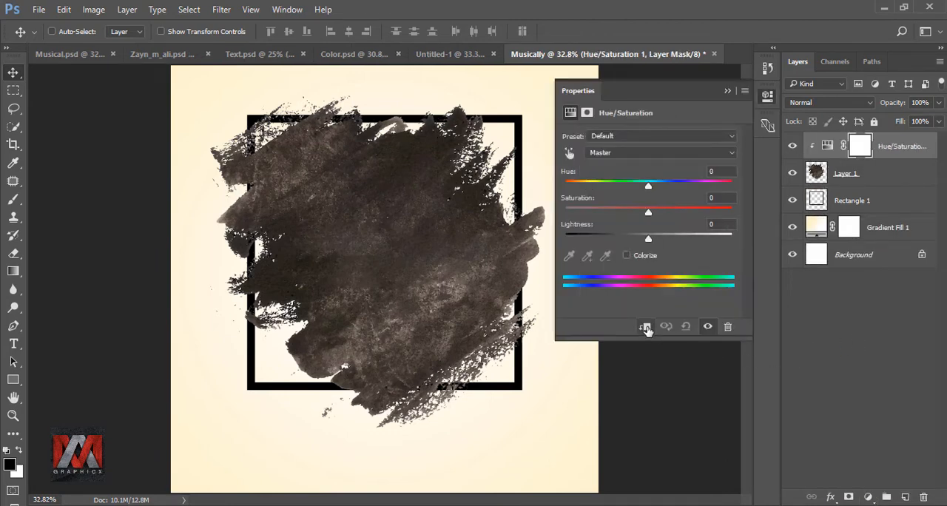
pyautogui.click(627, 256)
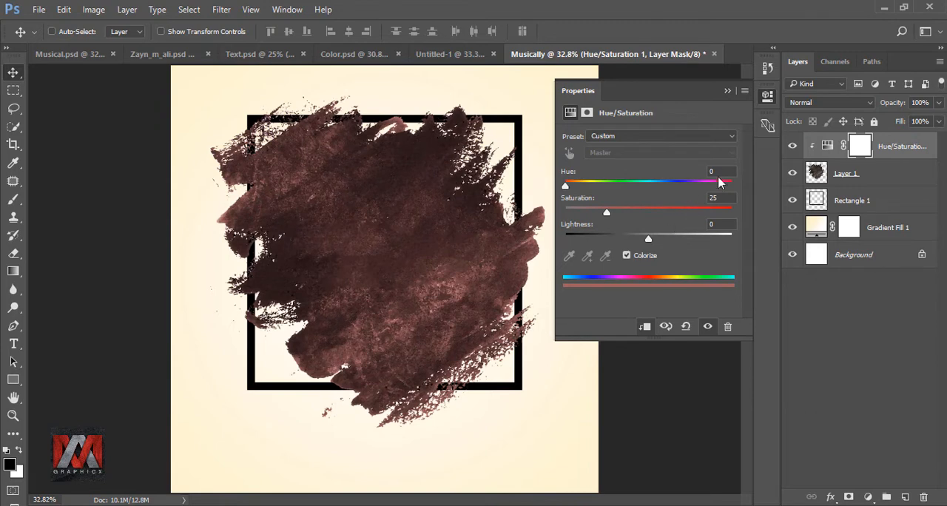
# Step: Tint the paint texture golden yellow with hue 48, saturation 95 and lightness +31, and compare it with the adjustment hidden
pyautogui.write('48')
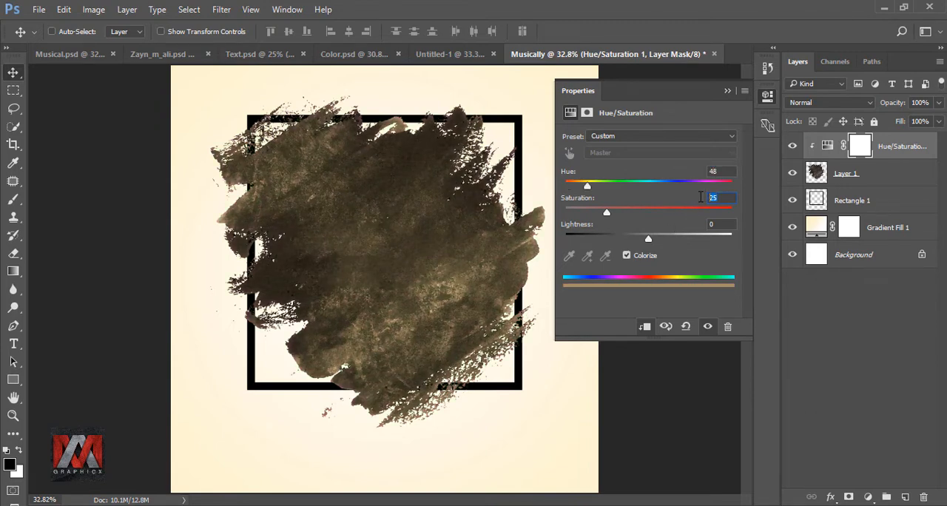
pyautogui.write('95')
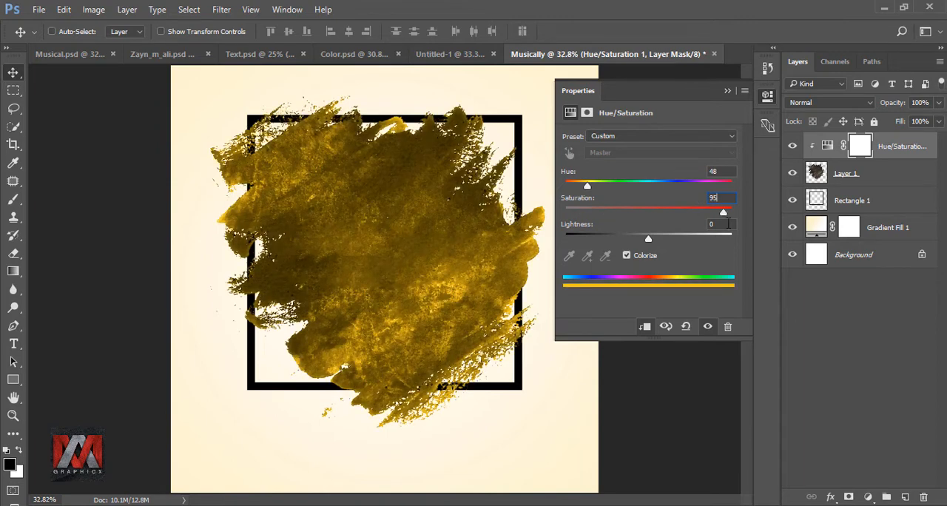
pyautogui.write('+31')
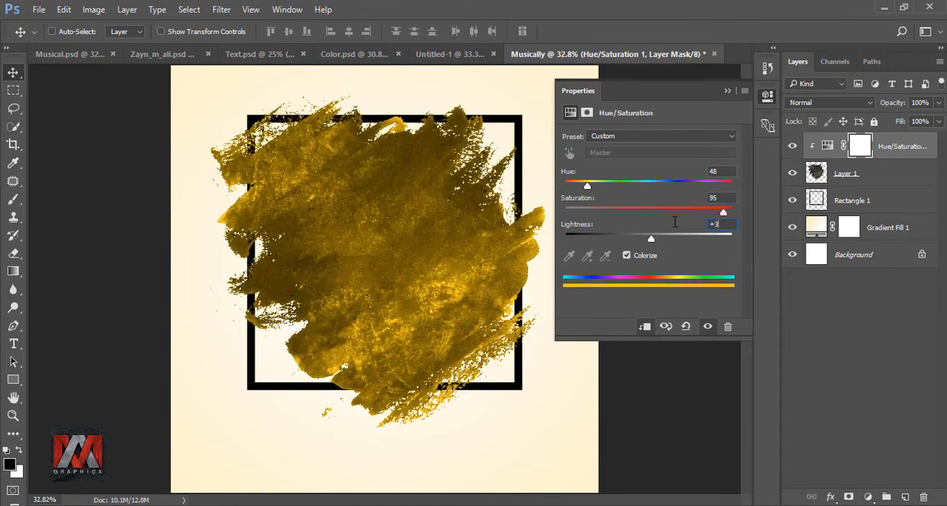
pyautogui.click(725, 90)
pyautogui.click(792, 146)
pyautogui.click(792, 146)
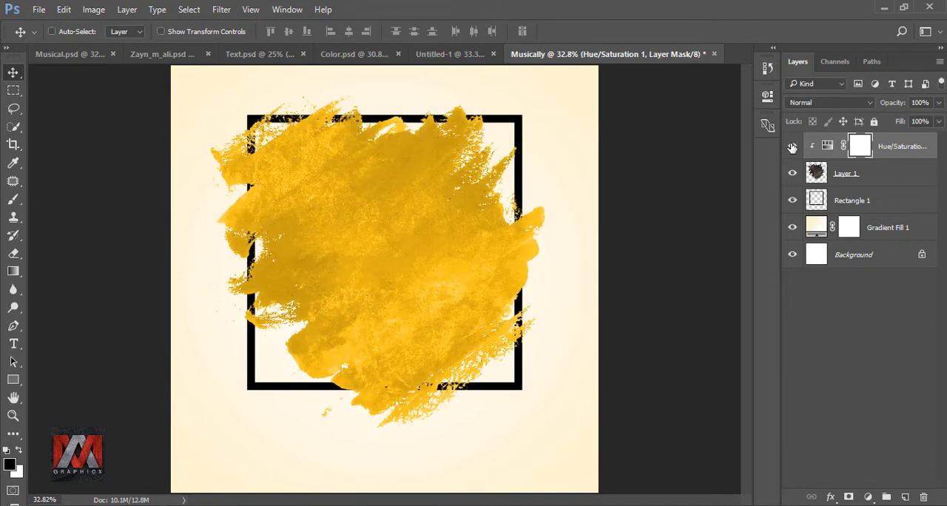
# Step: Load the pixels of the Rectangle 1 layer as a selection
pyautogui.click(815, 200)
pyautogui.rightClick(816, 200)
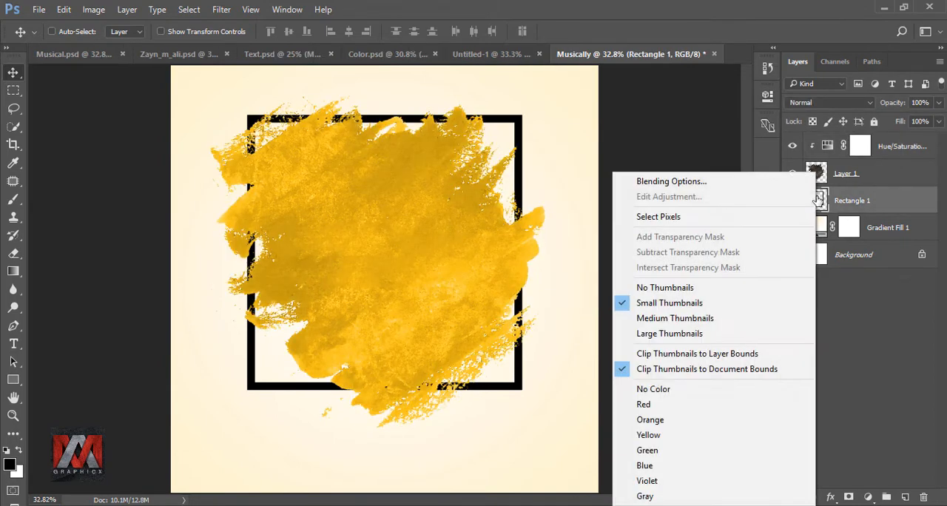
pyautogui.click(684, 221)
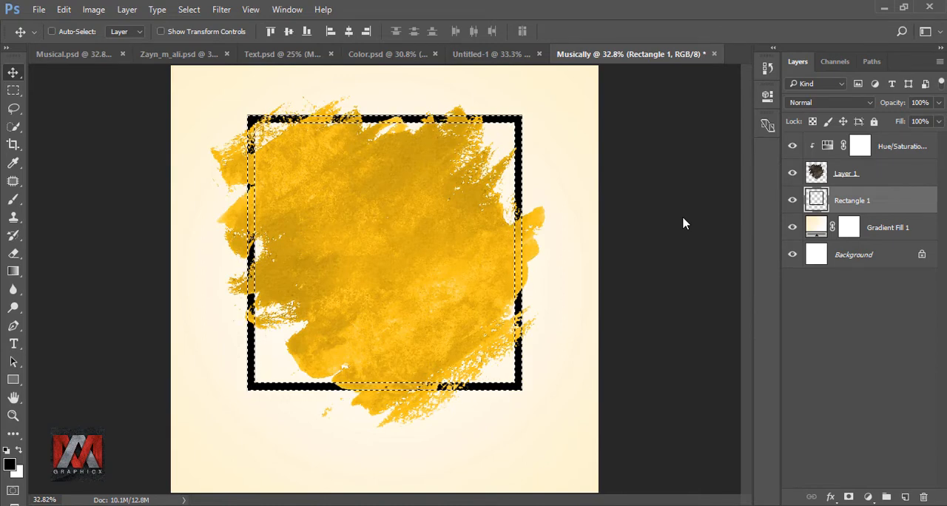
# Step: Erase parts of the Layer 1 paint texture inside the frame selection to expose the black side bars, and deselect
pyautogui.click(815, 173)
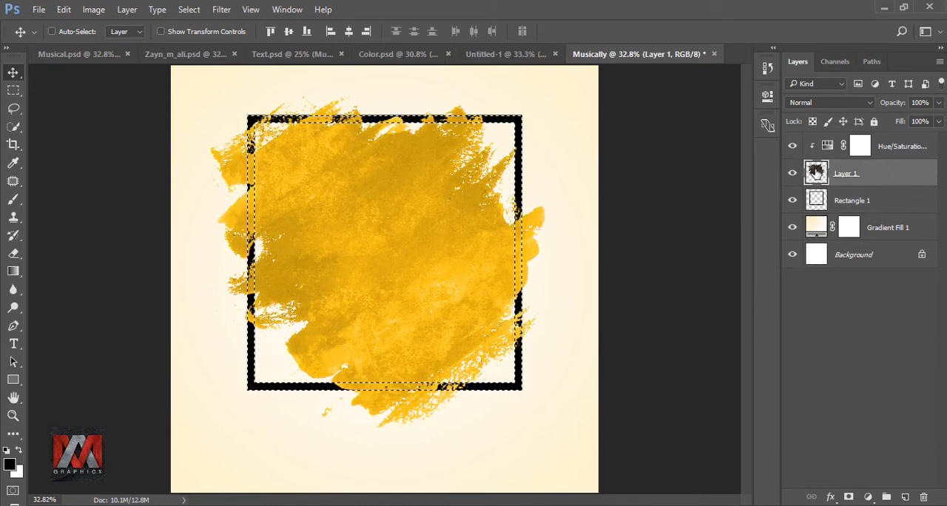
pyautogui.click(14, 254)
pyautogui.click(78, 255)
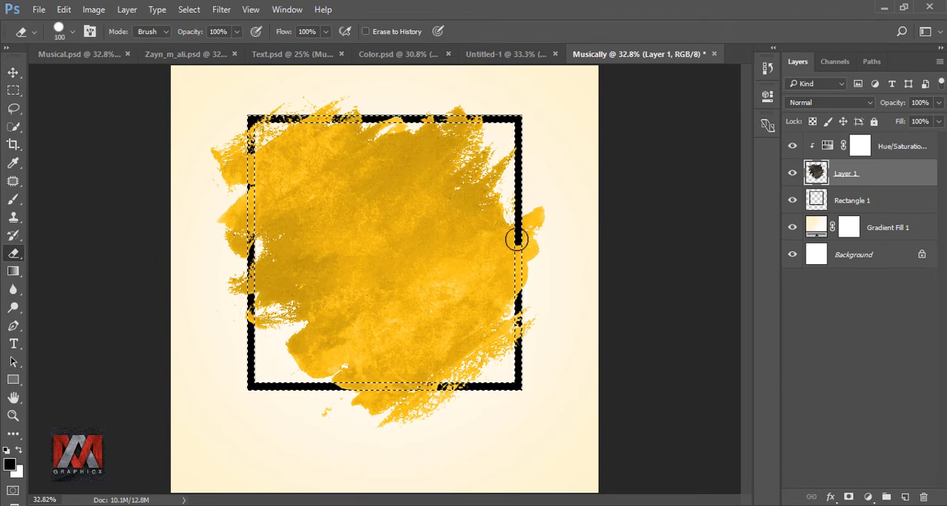
pyautogui.moveTo(252, 120); pyautogui.dragTo(249, 202)
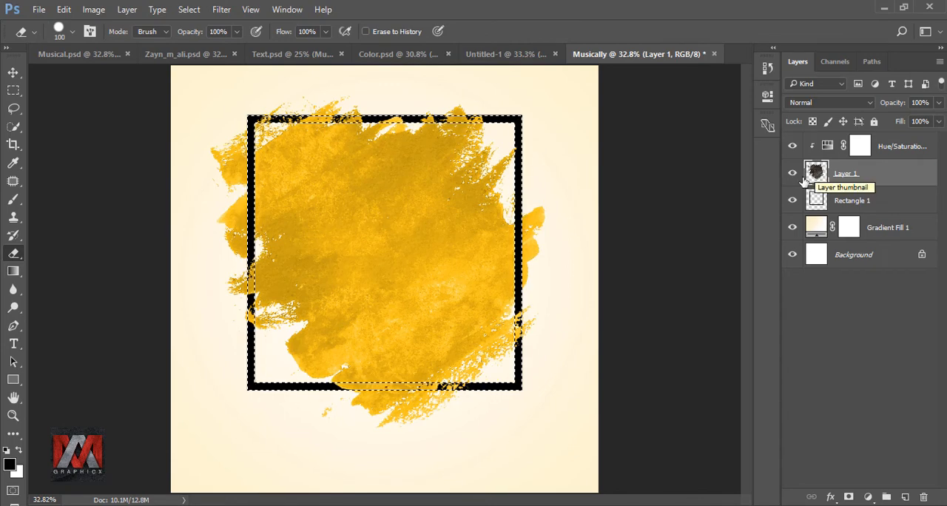
pyautogui.hotkey('ctrl', 'd')
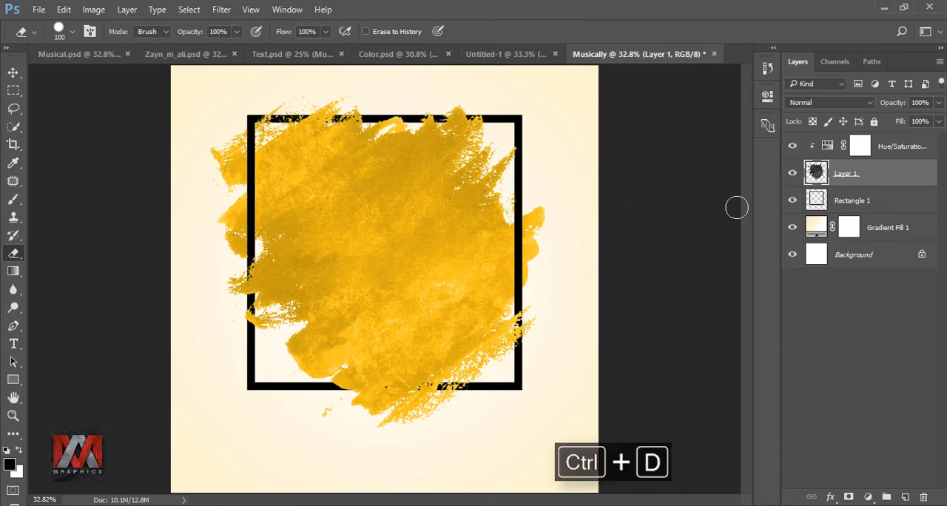
# Step: Bring the cutout of the man in the red cardigan into the Musically document above the Hue/Saturation layer, centred over the frame
pyautogui.click(823, 148)
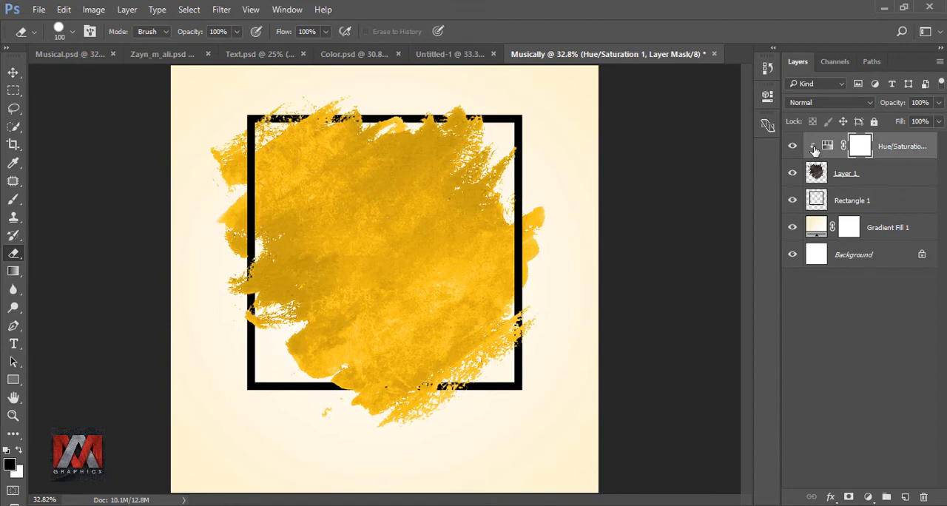
pyautogui.click(164, 54)
pyautogui.click(12, 72)
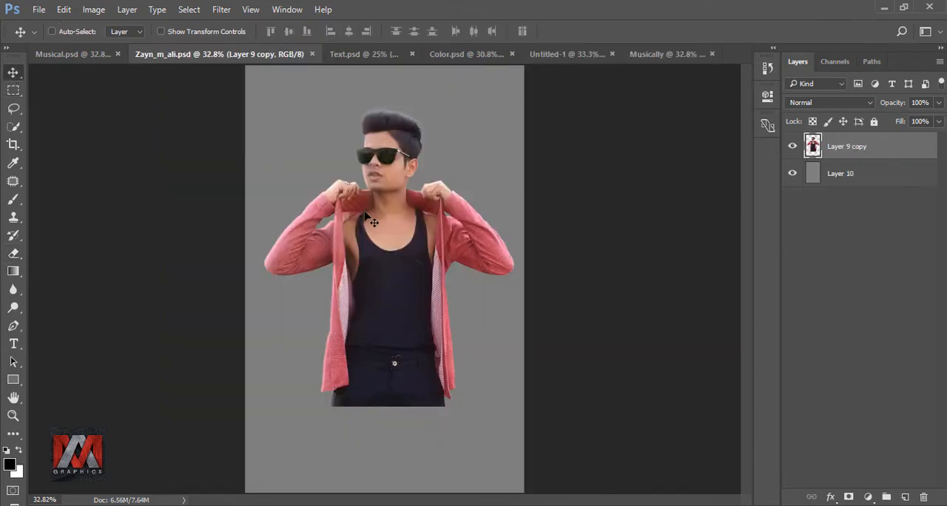
pyautogui.moveTo(396, 219)
pyautogui.mouseDown()
pyautogui.moveTo(522, 162)
pyautogui.moveTo(649, 56)
pyautogui.moveTo(394, 186)
pyautogui.moveTo(384, 223)
pyautogui.mouseUp()
pyautogui.hotkey('ctrl', 'z')
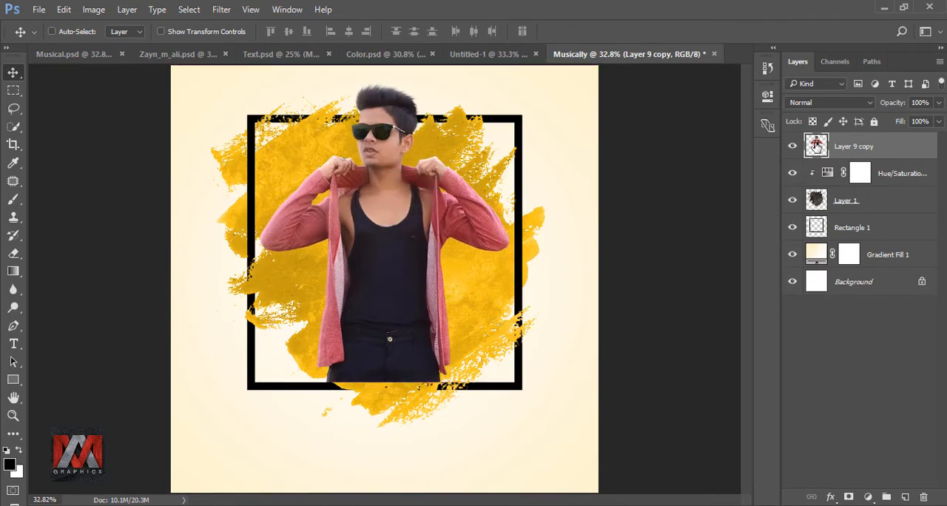
# Step: Add a drop shadow to the man's cutout with angle 147°, distance 16 px and size 27 px, and compare it with effects hidden
pyautogui.click(829, 497)
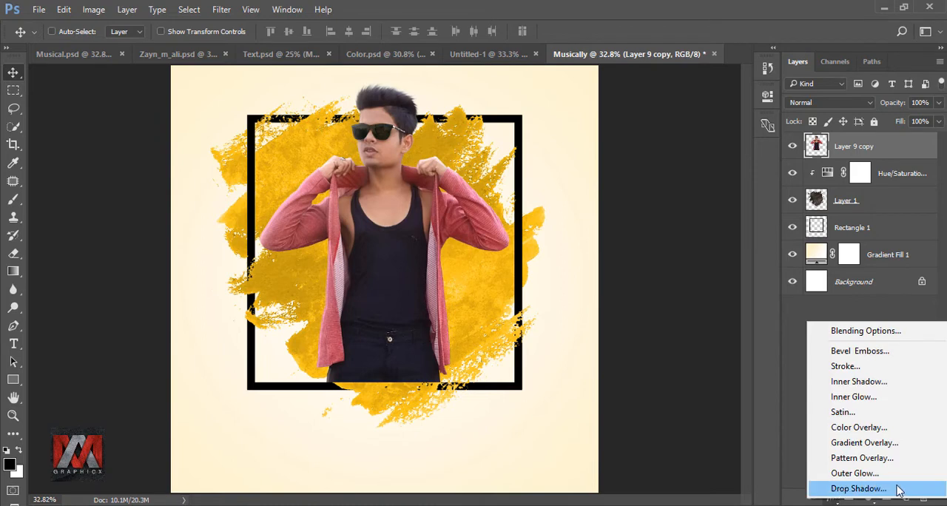
pyautogui.click(858, 488)
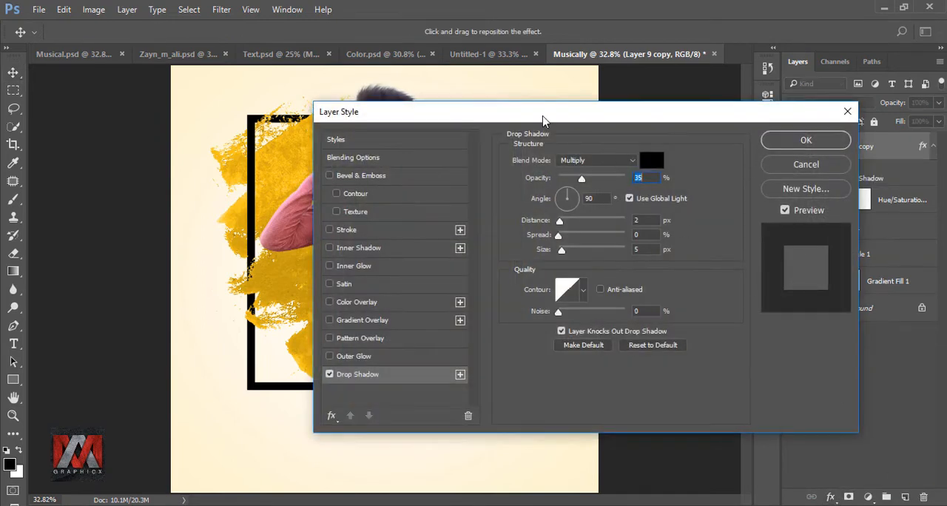
pyautogui.moveTo(544, 120); pyautogui.dragTo(670, 120)
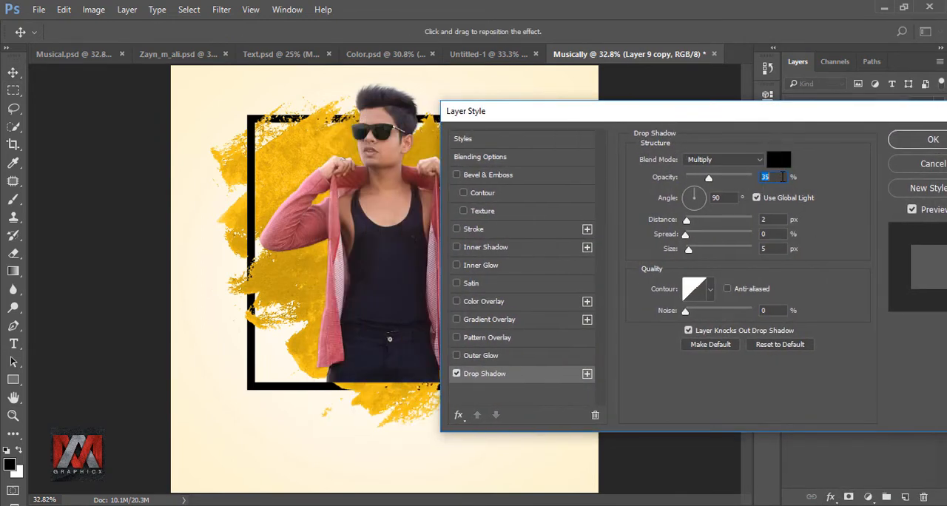
pyautogui.click(725, 198)
pyautogui.write('147')
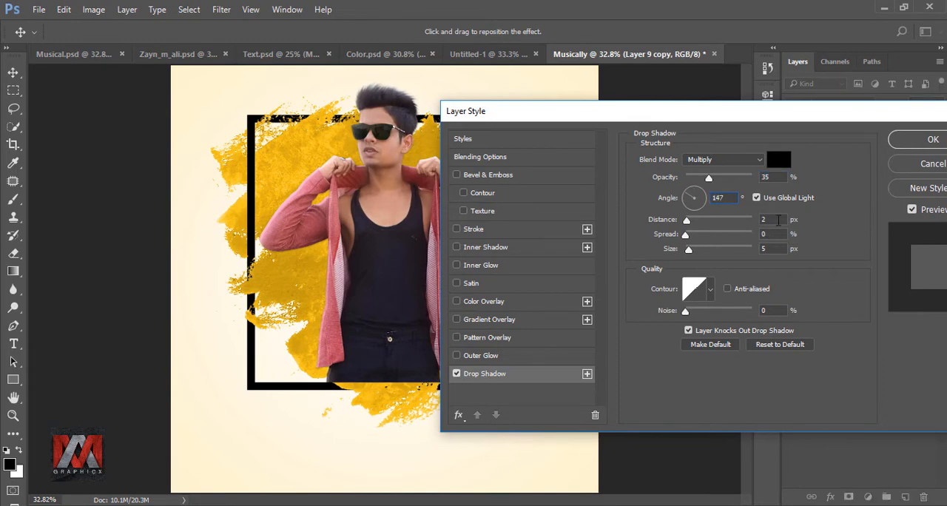
pyautogui.click(777, 220)
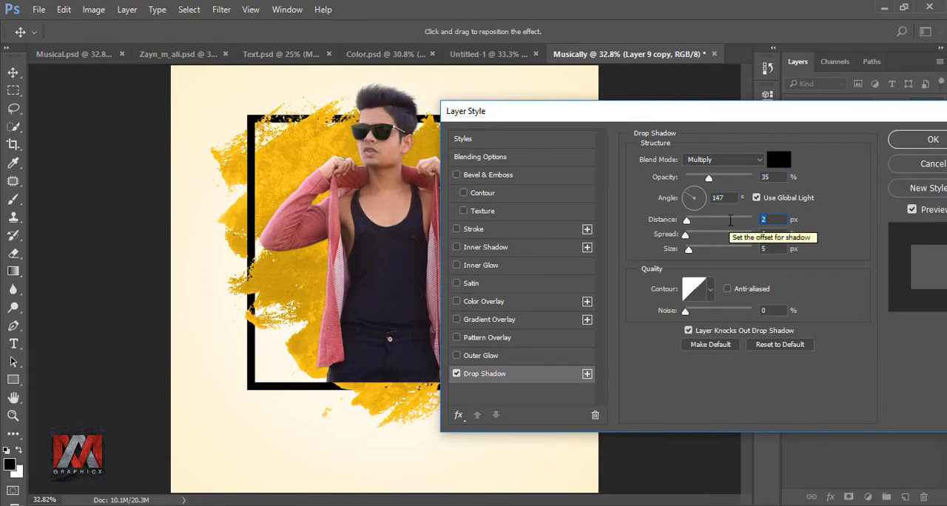
pyautogui.write('16')
pyautogui.click(778, 250)
pyautogui.write('27')
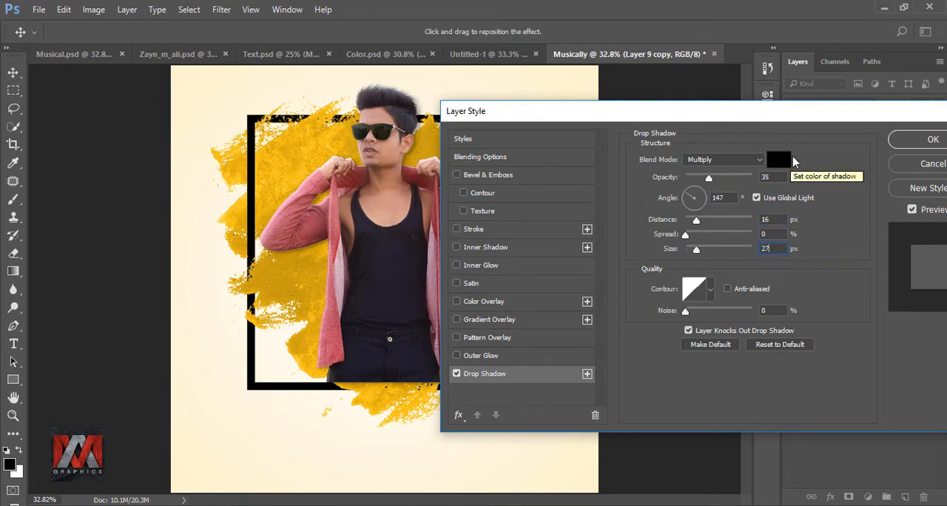
pyautogui.moveTo(813, 112); pyautogui.dragTo(574, 95)
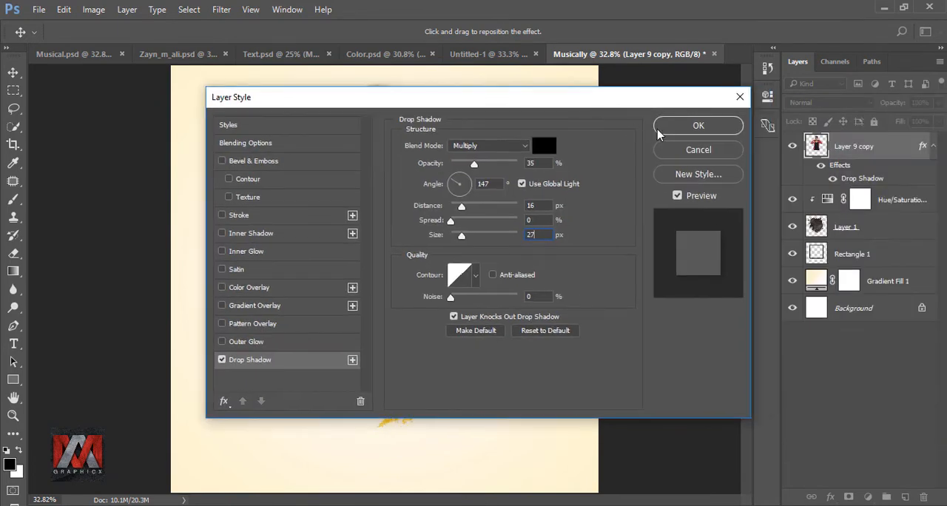
pyautogui.click(694, 131)
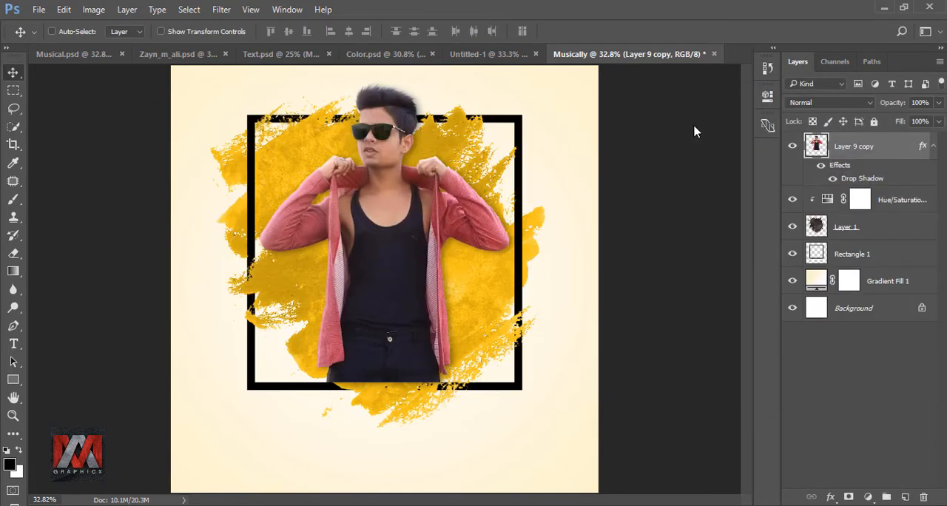
pyautogui.click(821, 167)
pyautogui.click(821, 167)
# Step: Convert the man's drop shadow effect into a separate layer, select it and compare the poster with that layer hidden
pyautogui.rightClick(923, 145)
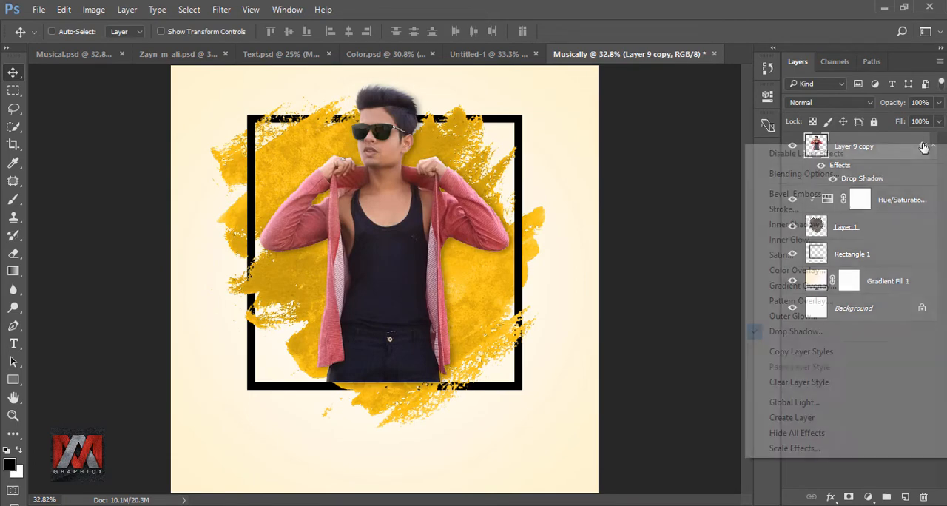
pyautogui.click(828, 419)
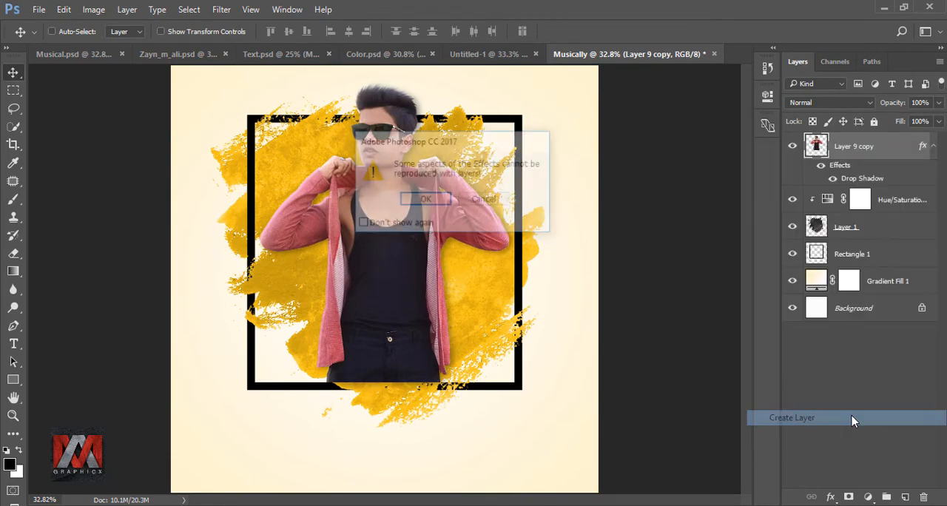
pyautogui.click(440, 205)
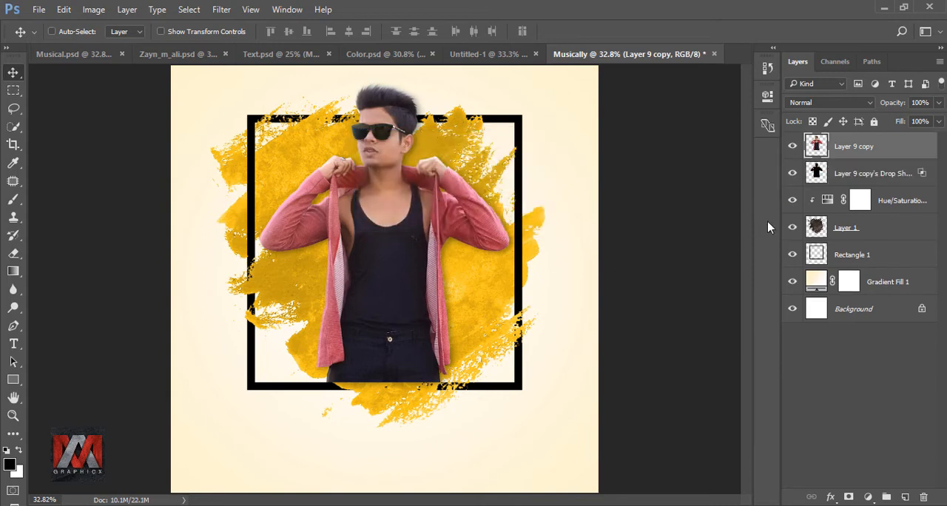
pyautogui.click(816, 170)
pyautogui.click(792, 173)
pyautogui.click(792, 173)
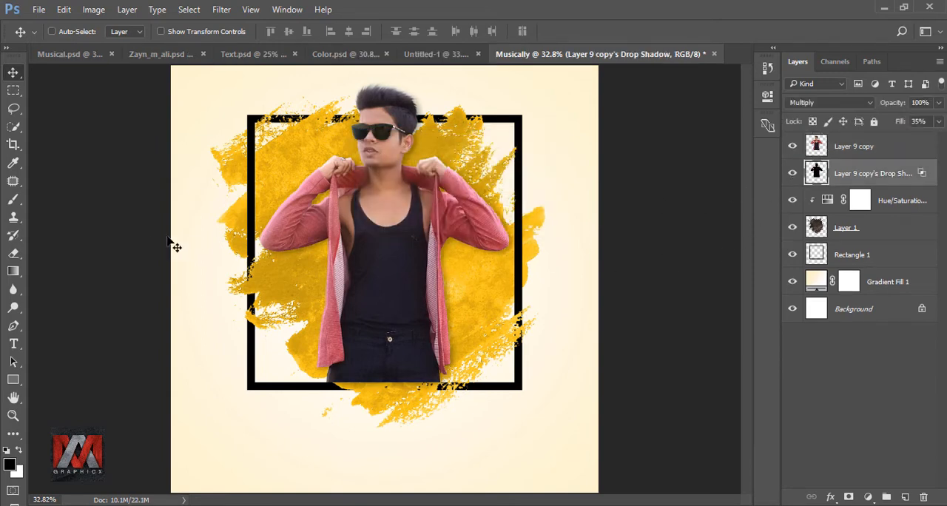
# Step: Erase the separated shadow along the frame's lower bar beneath the man's waist with a 70 px eraser, and compare with the layer hidden
pyautogui.click(14, 255)
pyautogui.scroll(5, 372, 416)
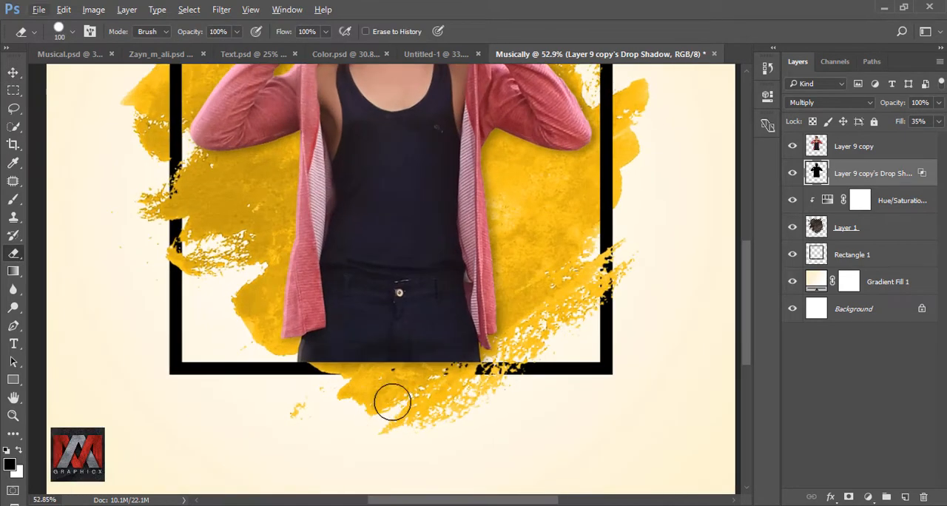
pyautogui.press('[')
pyautogui.press('[')
pyautogui.press('[')
pyautogui.moveTo(324, 368); pyautogui.dragTo(519, 376)
pyautogui.scroll(-2, 298, 384)
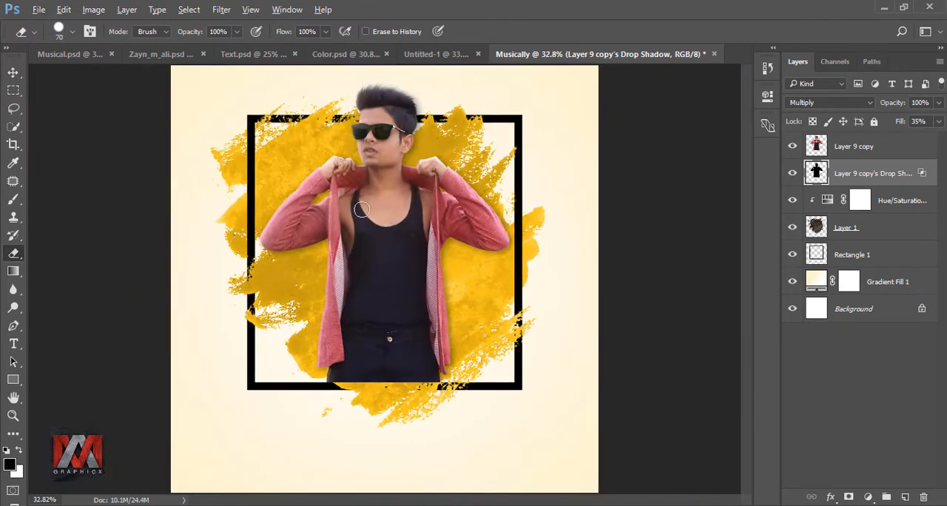
pyautogui.scroll(2, 348, 264)
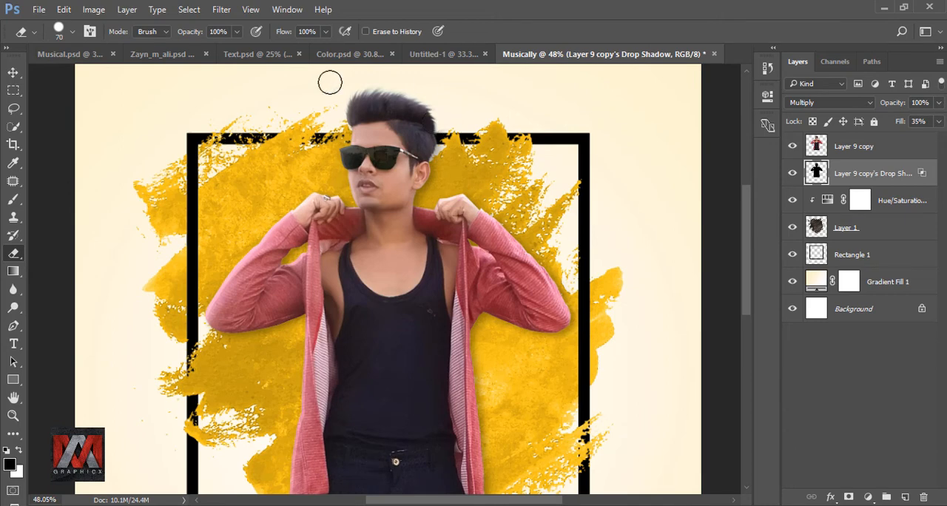
pyautogui.scroll(-2, 338, 102)
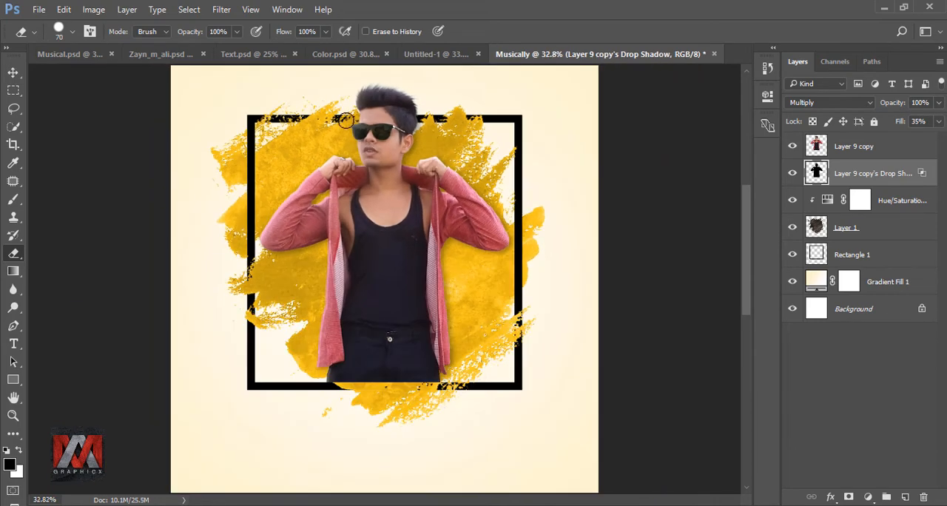
pyautogui.click(792, 173)
pyautogui.click(792, 173)
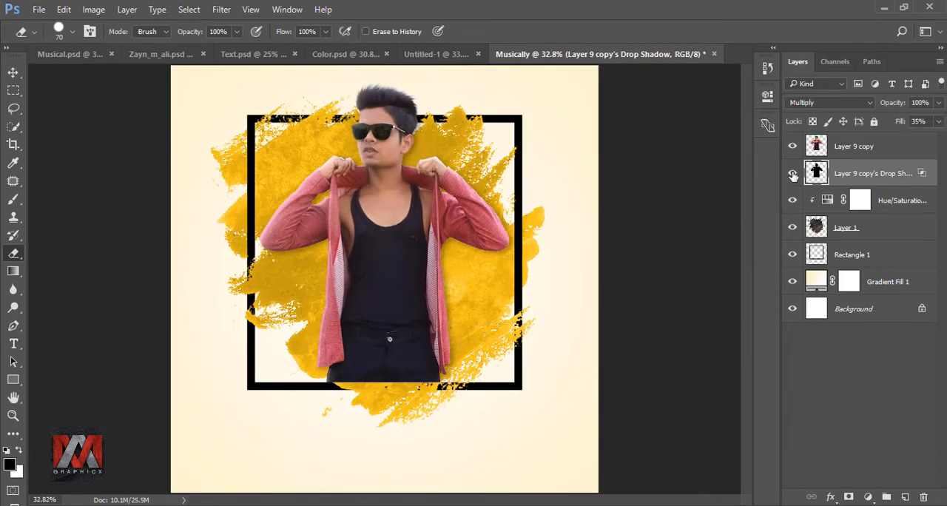
# Step: Bring the Musical.ly lettering from Text.psd into the Musically document above the man's layer and place it just below the square frame
pyautogui.click(814, 147)
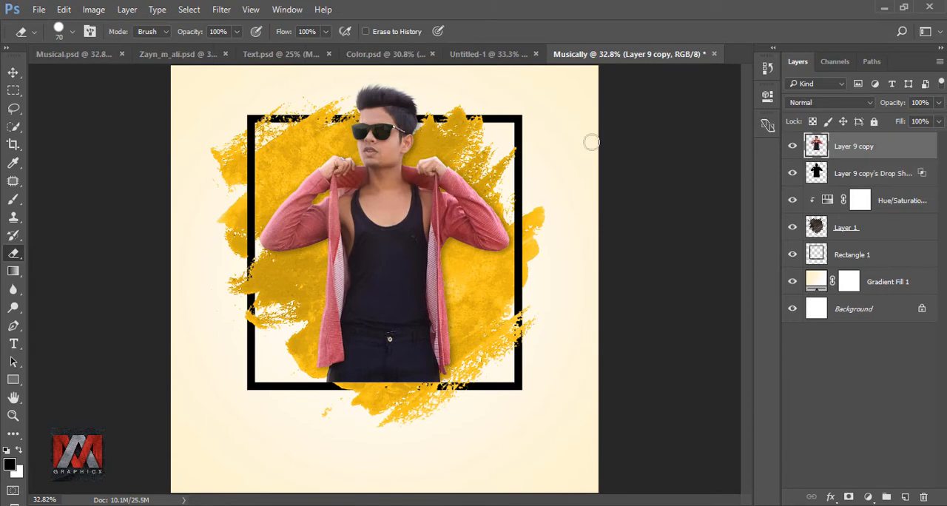
pyautogui.click(274, 57)
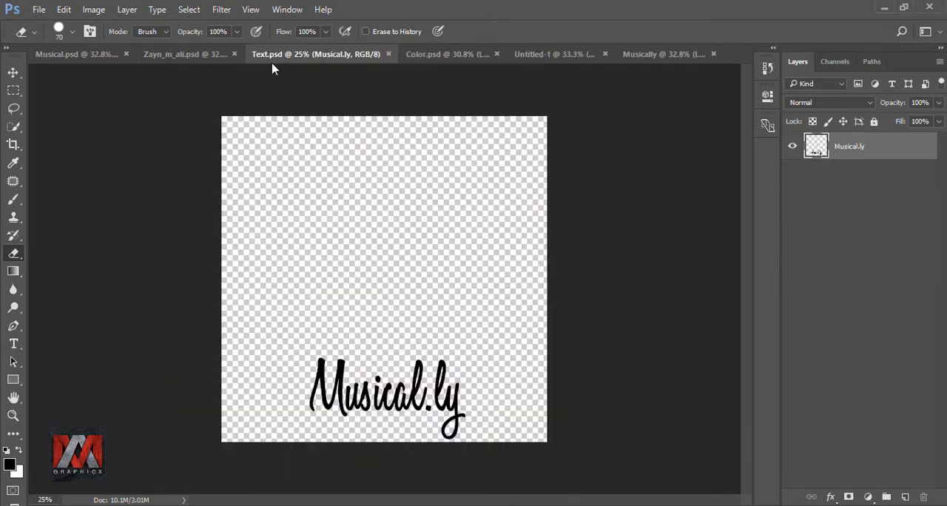
pyautogui.click(13, 72)
pyautogui.moveTo(393, 399); pyautogui.dragTo(422, 403)
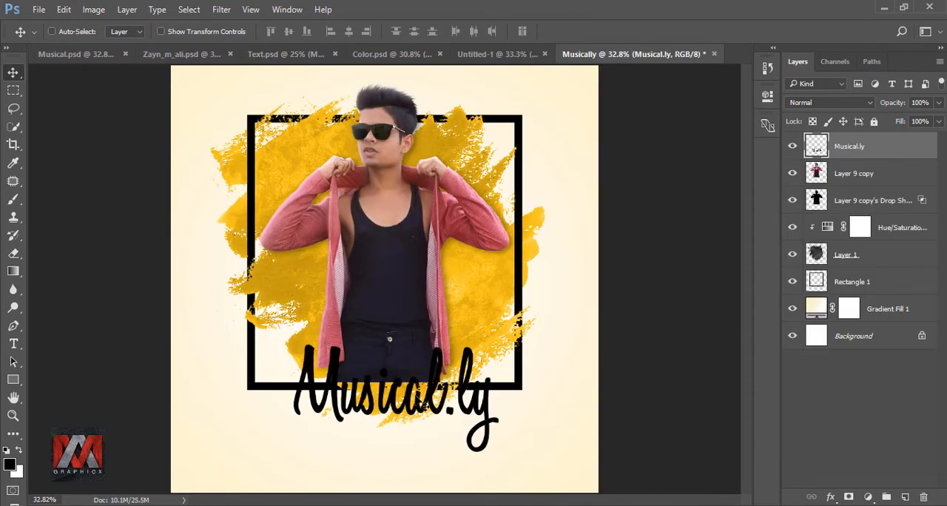
pyautogui.moveTo(477, 410); pyautogui.dragTo(469, 443)
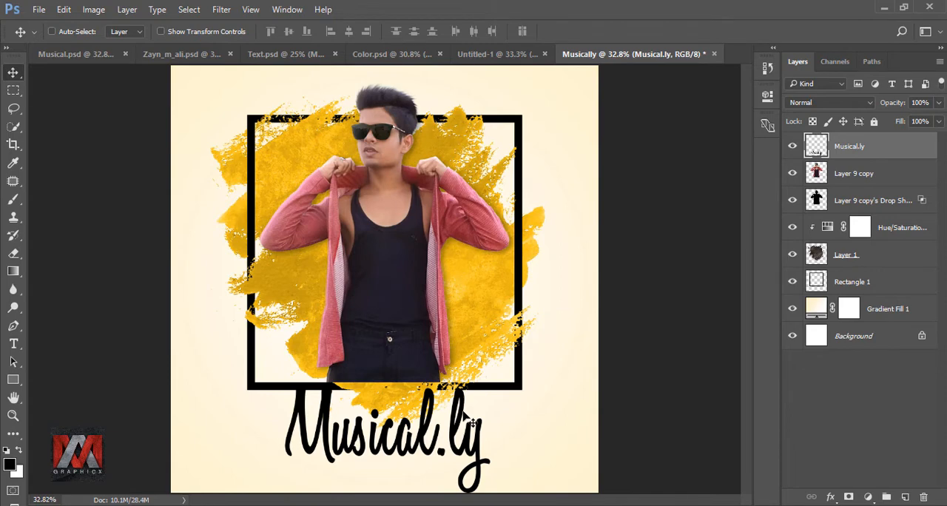
# Step: Move the layers from Layer 9 copy through Rectangle 1 together slightly upward to separate the frame from the lettering
pyautogui.click(850, 175)
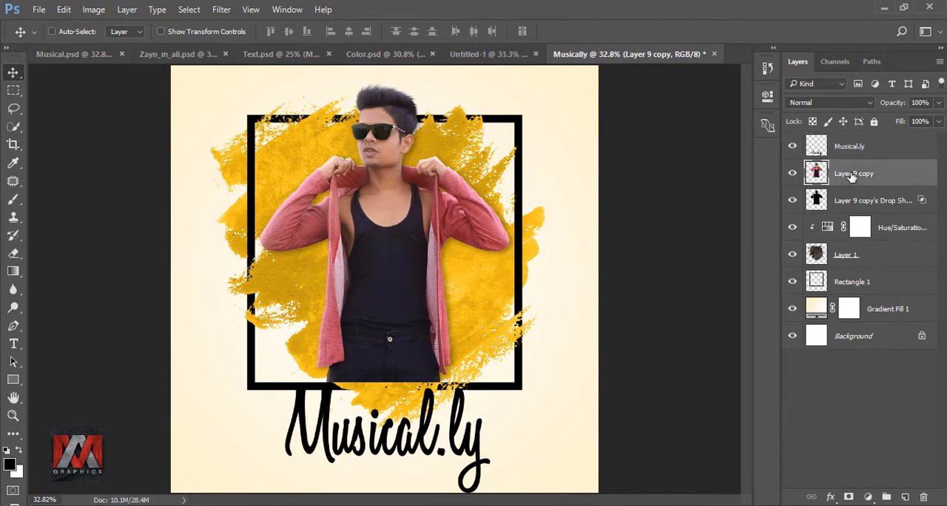
pyautogui.keyDown('shift'); pyautogui.click(863, 282); pyautogui.keyUp('shift')
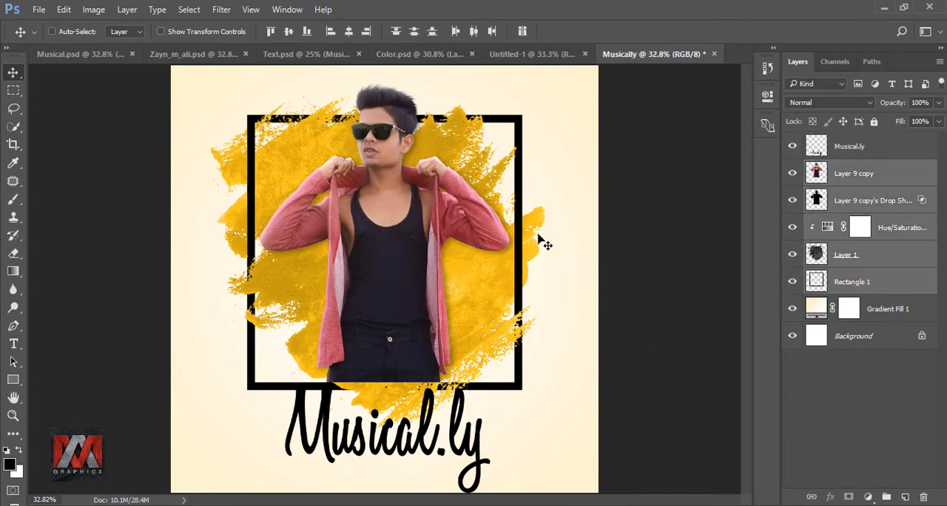
pyautogui.moveTo(434, 190)
pyautogui.mouseDown()
pyautogui.moveTo(432, 181)
pyautogui.moveTo(430, 189)
pyautogui.mouseUp()
pyautogui.press('Down')
pyautogui.press('Down')
pyautogui.press('Down')
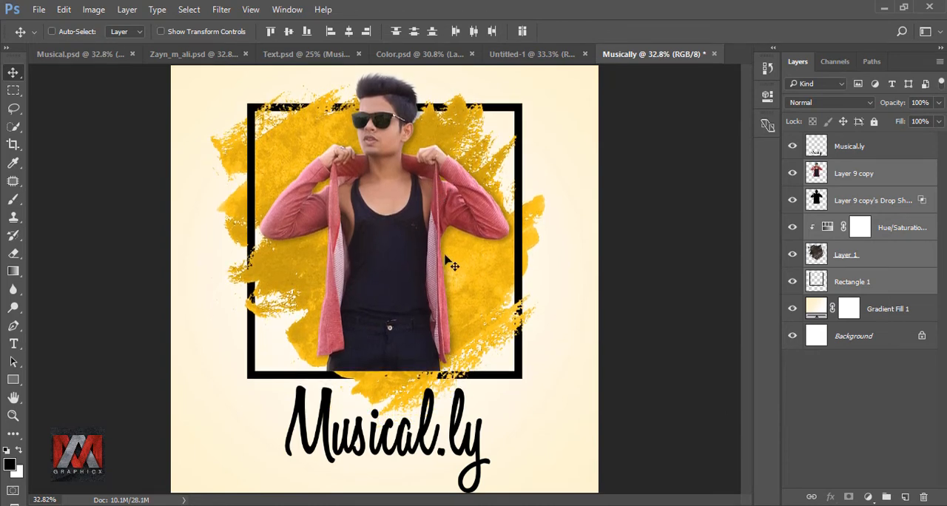
# Step: Nudge the Musical.ly lettering slightly upward toward the square frame
pyautogui.click(819, 146)
pyautogui.moveTo(411, 406); pyautogui.dragTo(409, 403)
pyautogui.press('Up')
pyautogui.press('Up')
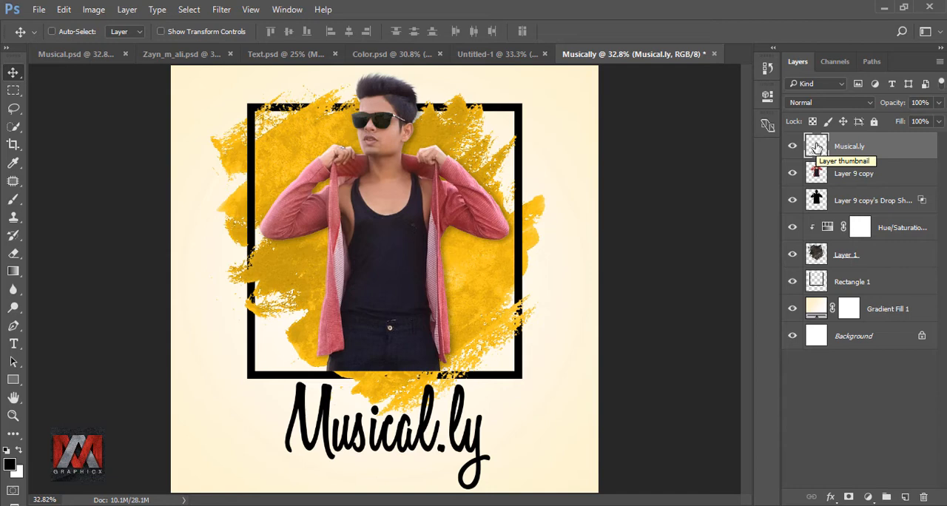
# Step: Duplicate the Gradient Fill 1 layer and hide the original cream gradient
pyautogui.click(882, 308)
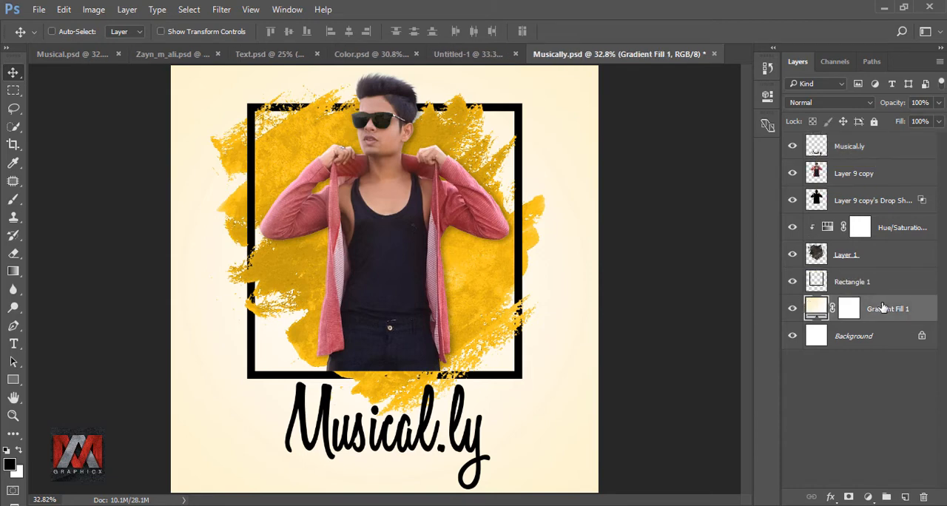
pyautogui.hotkey('ctrl', 'j')
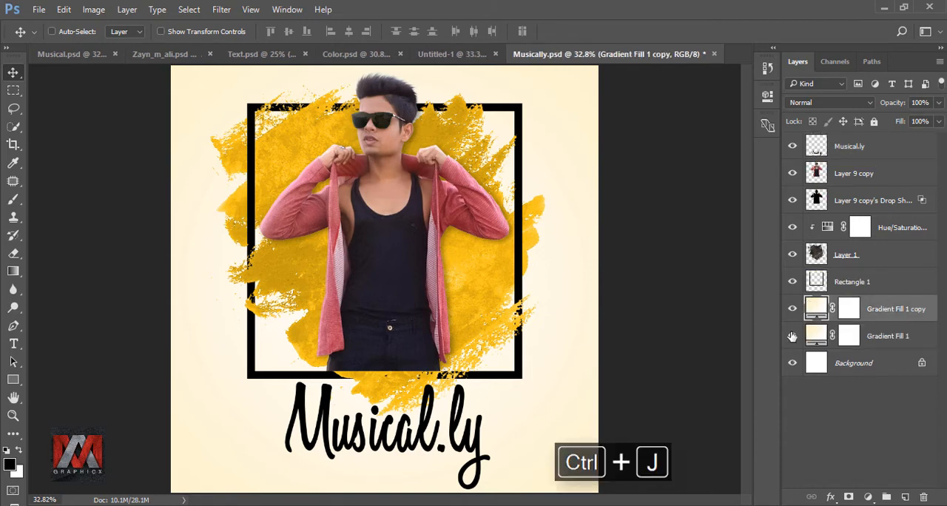
pyautogui.click(792, 336)
# Step: Change the cream colour stop of the Gradient Fill 1 copy to d0fdff, and compare the background with the layer hidden
pyautogui.doubleClick(816, 308)
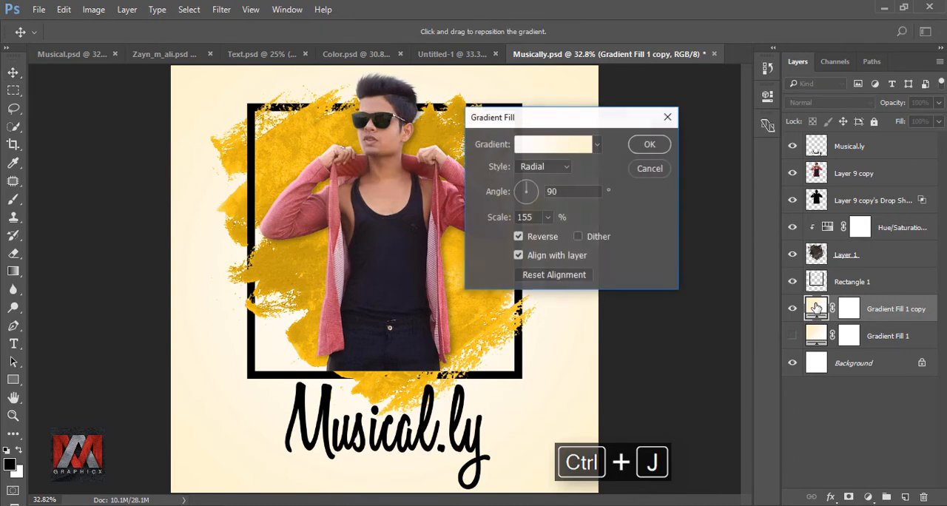
pyautogui.click(547, 145)
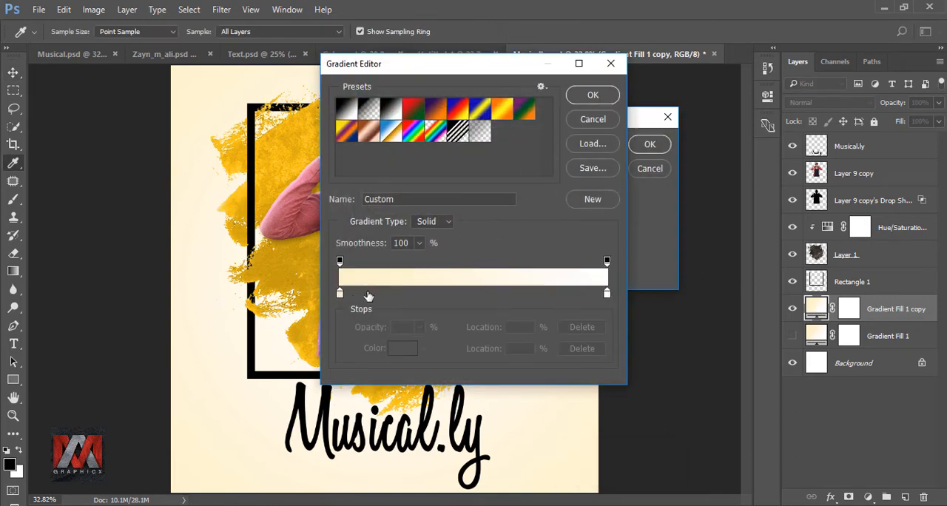
pyautogui.click(340, 293)
pyautogui.click(399, 348)
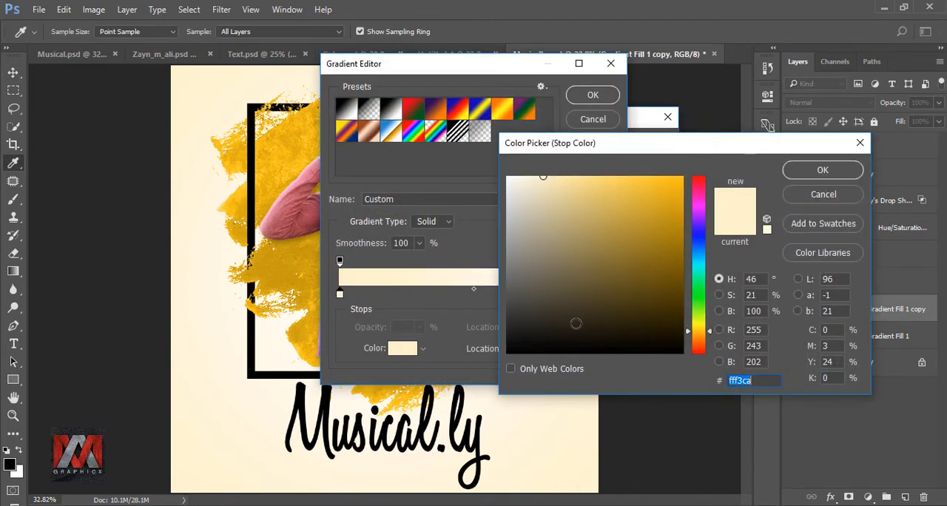
pyautogui.write('d')
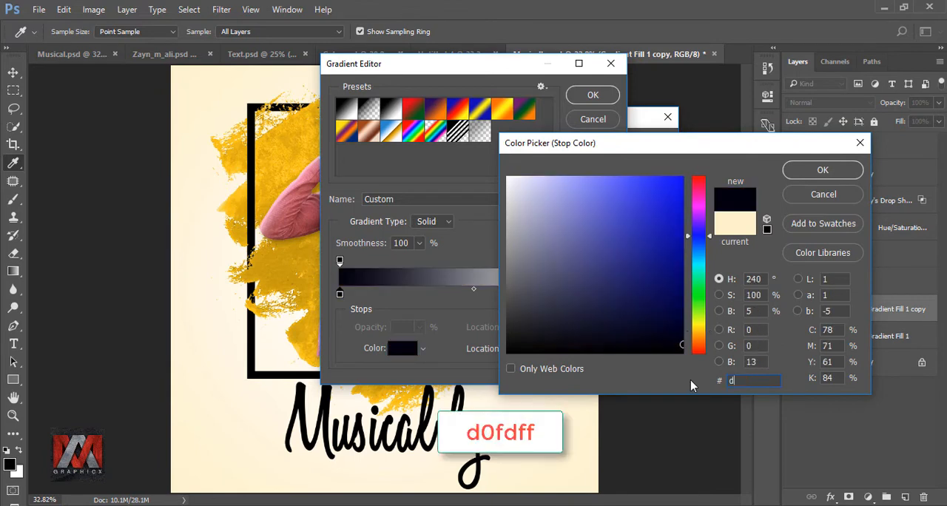
pyautogui.write('0fdff')
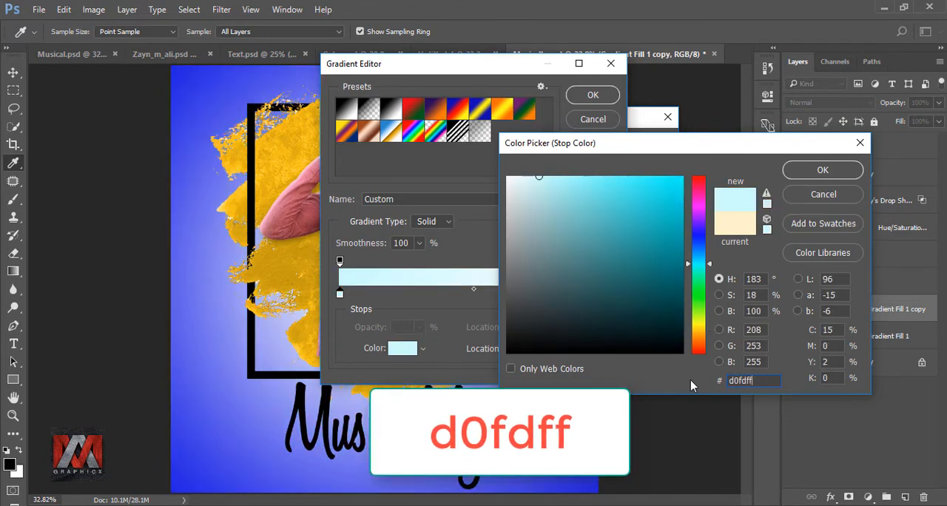
pyautogui.click(829, 170)
pyautogui.click(594, 96)
pyautogui.click(653, 147)
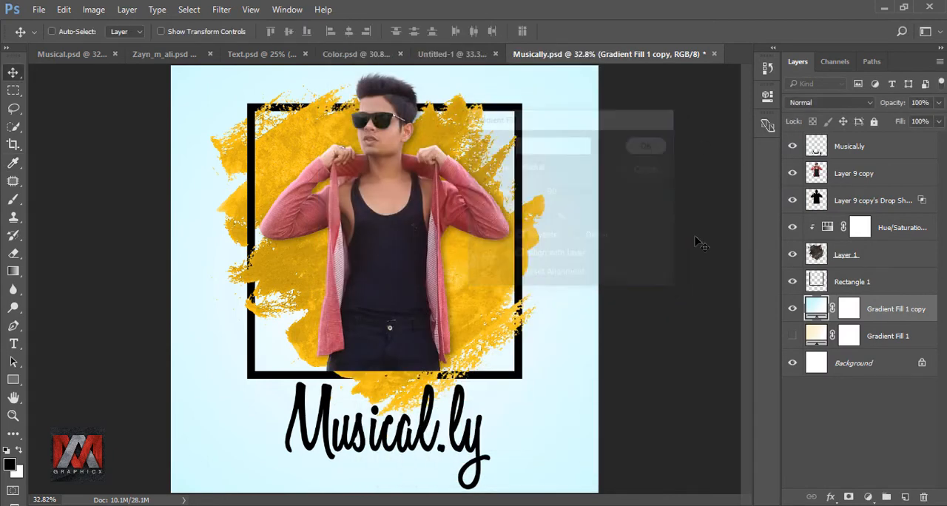
pyautogui.click(792, 311)
pyautogui.click(792, 311)
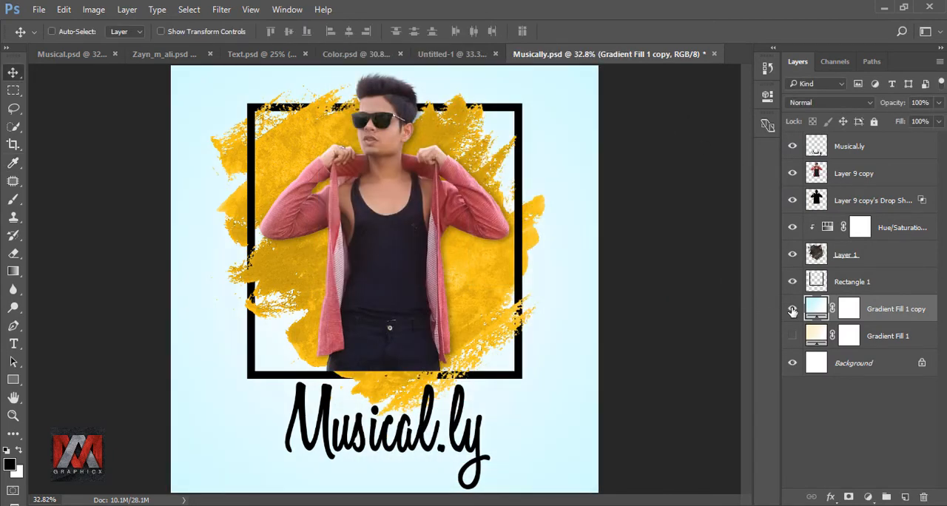
# Step: Hide the golden Hue/Saturation adjustment above the paint texture, duplicate it and make the duplicate visible
pyautogui.click(821, 227)
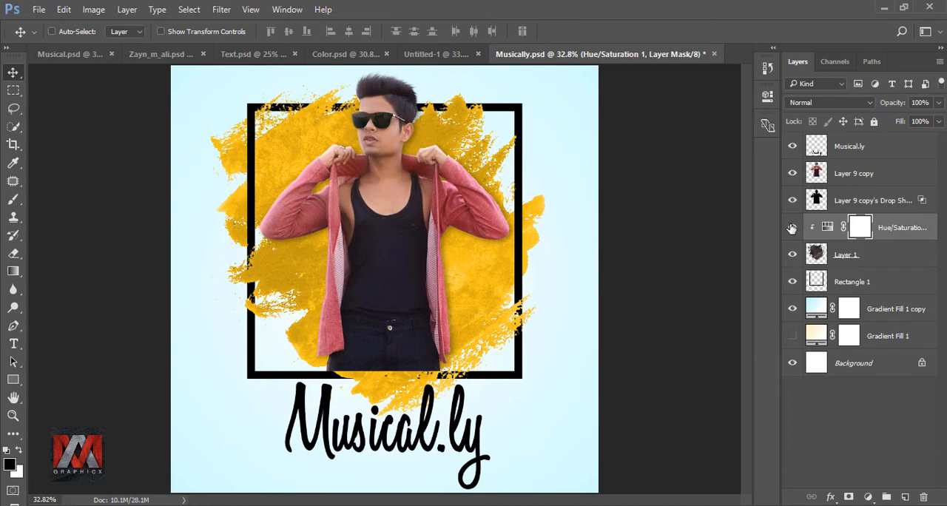
pyautogui.click(791, 228)
pyautogui.click(791, 228)
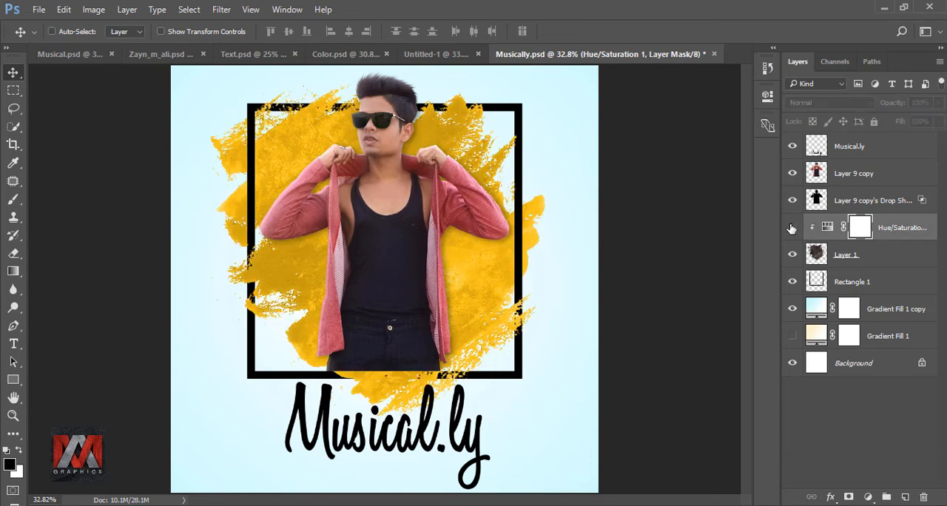
pyautogui.click(791, 228)
pyautogui.hotkey('ctrl', 'j')
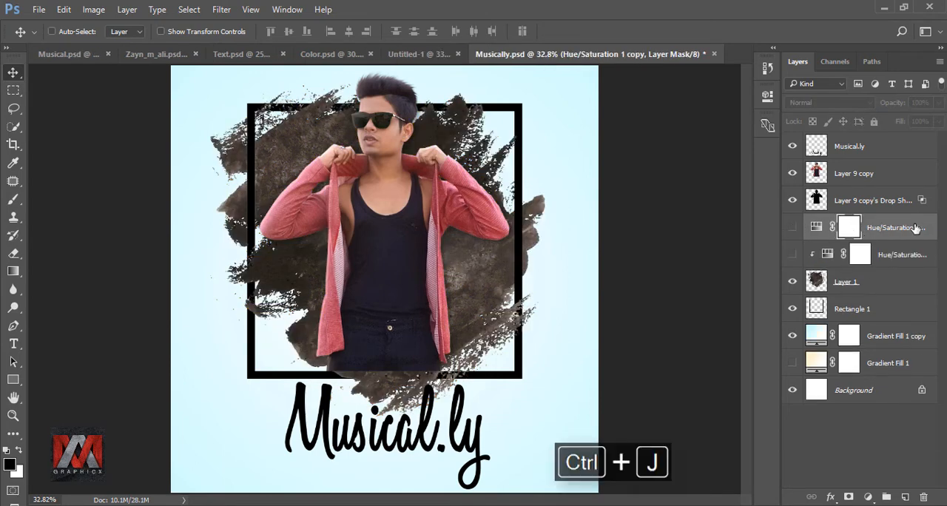
pyautogui.click(792, 228)
# Step: Clip the duplicated Hue/Saturation adjustment to the paint texture, set its hue to 187, and compare with it hidden
pyautogui.doubleClick(814, 227)
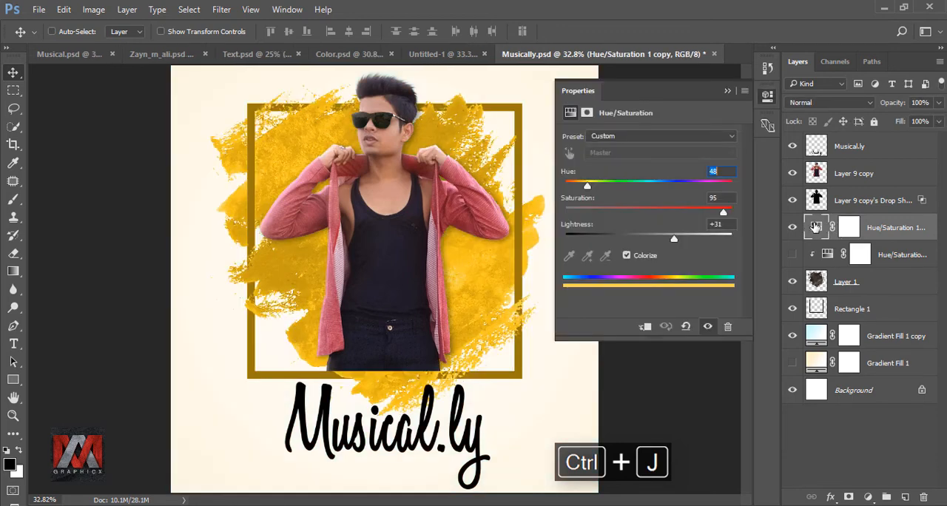
pyautogui.click(644, 328)
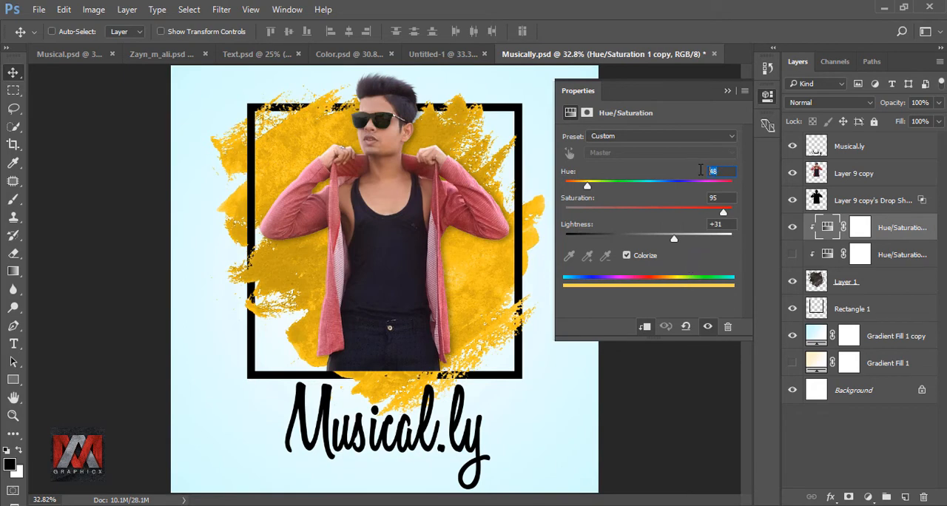
pyautogui.write('187')
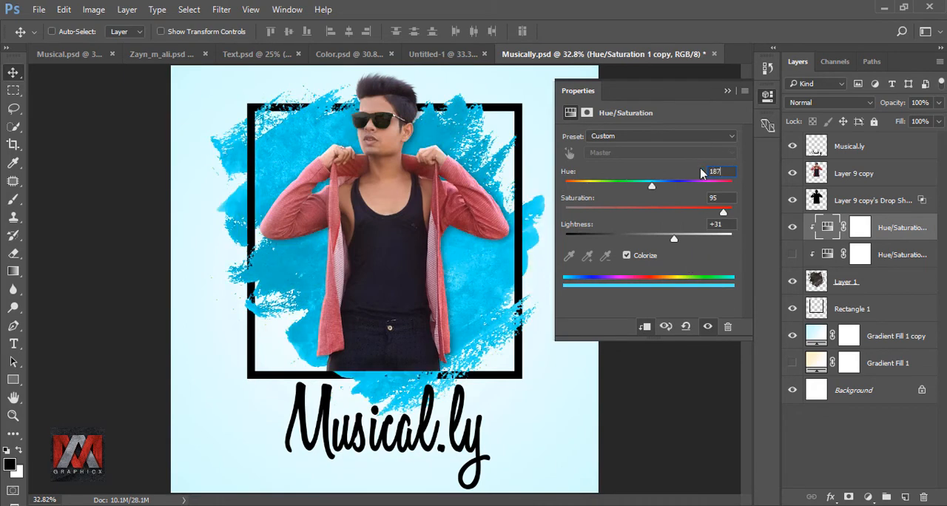
pyautogui.click(726, 92)
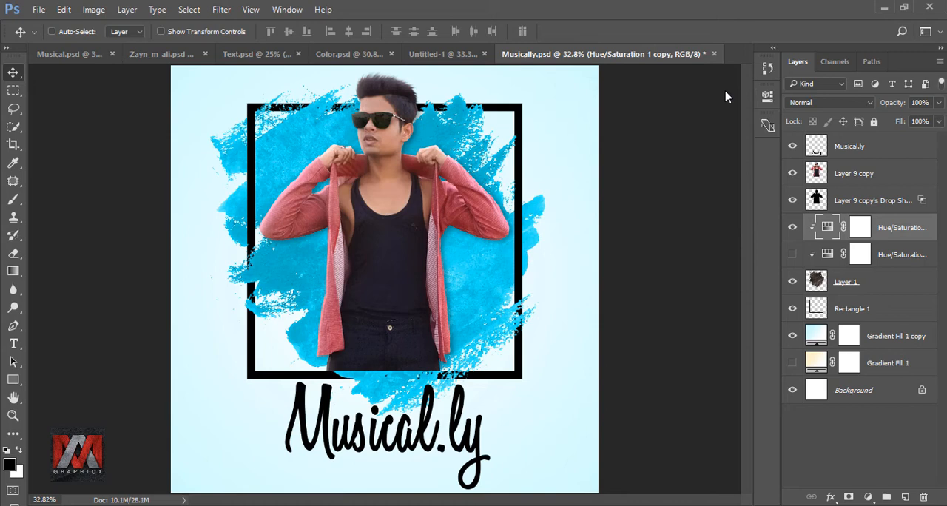
pyautogui.click(793, 229)
pyautogui.click(792, 229)
# Step: Duplicate the light blue Gradient Fill 1 copy layer and hide the source layer
pyautogui.click(820, 334)
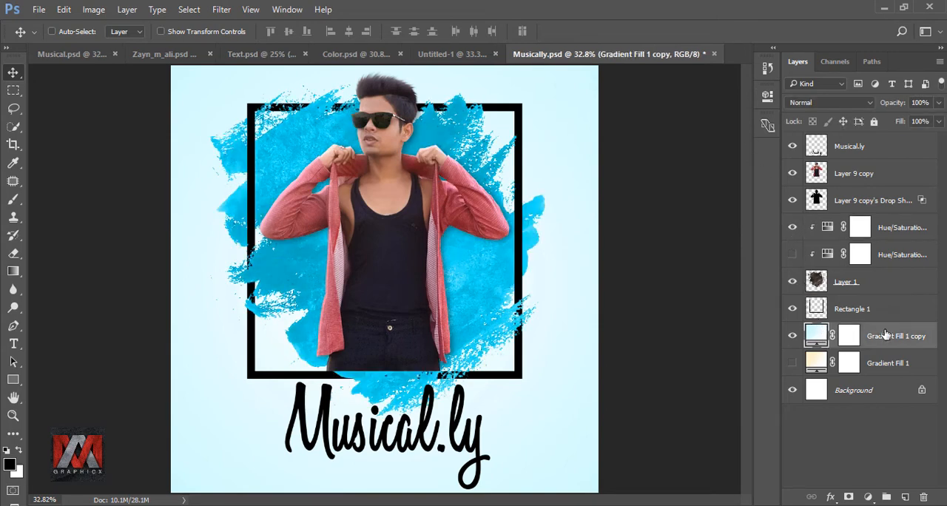
pyautogui.hotkey('ctrl', 'j')
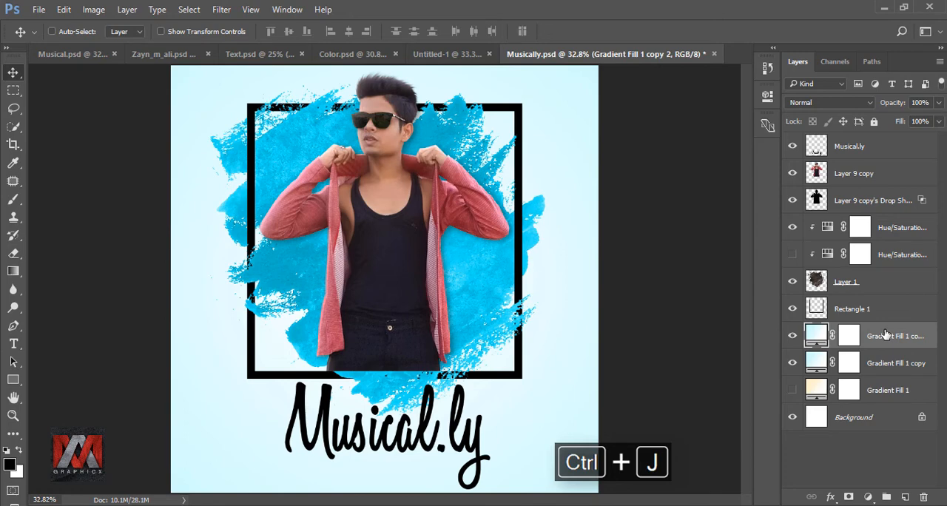
pyautogui.click(792, 363)
# Step: Change the light blue colour stop of the newest gradient fill copy to ffcbcb
pyautogui.doubleClick(814, 336)
pyautogui.click(560, 146)
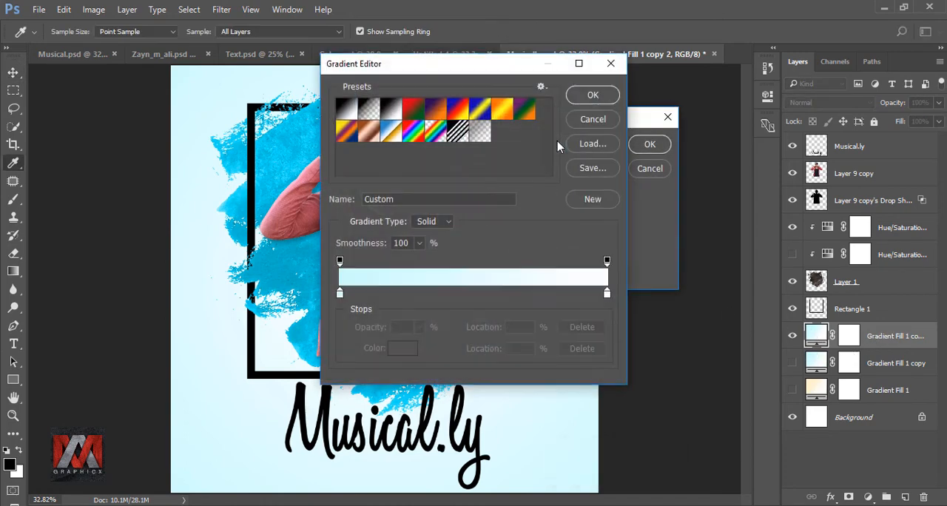
pyautogui.click(341, 294)
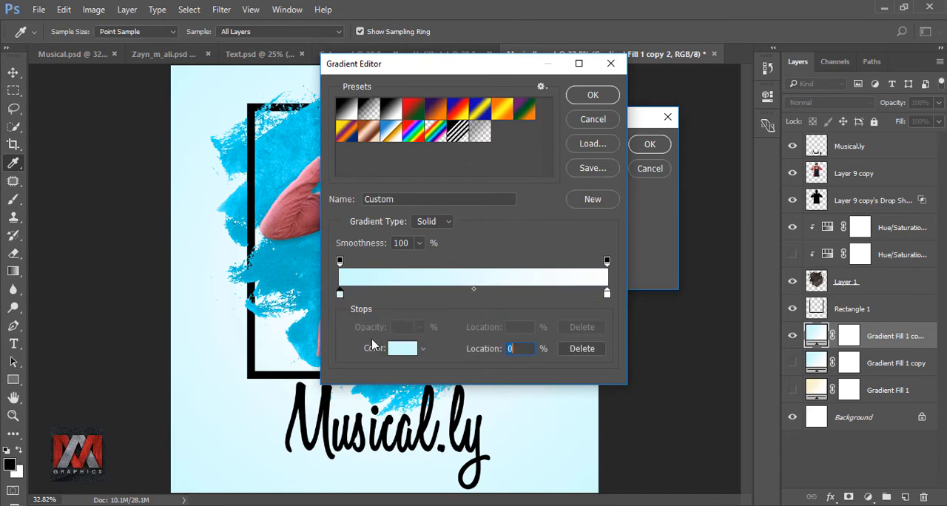
pyautogui.click(392, 348)
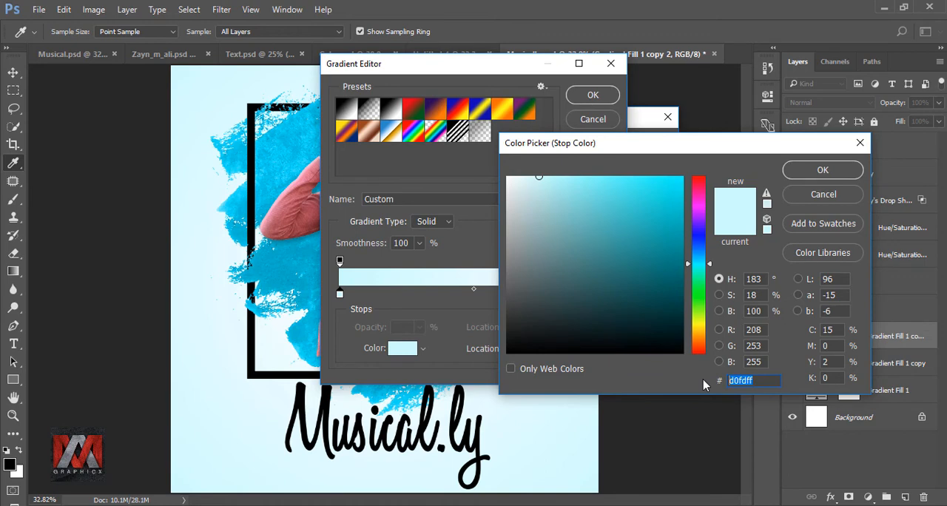
pyautogui.write('ffcb')
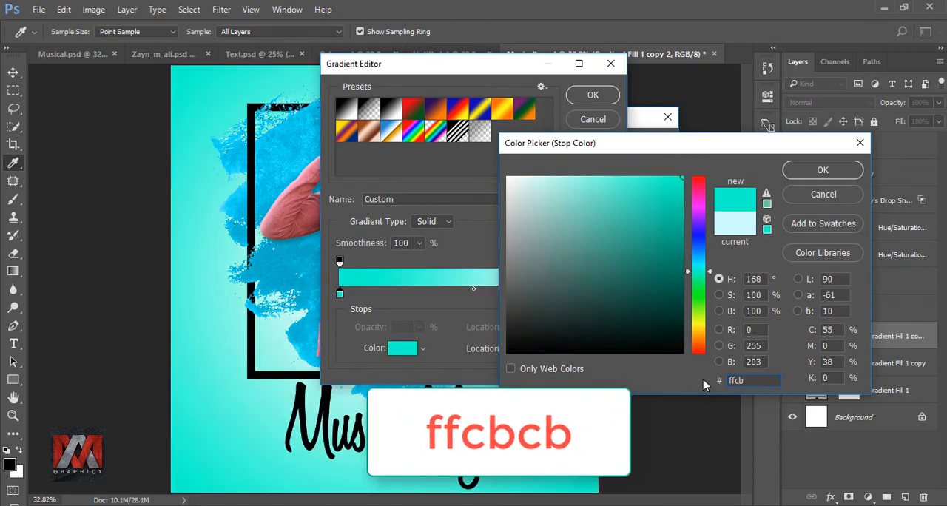
pyautogui.write('cb')
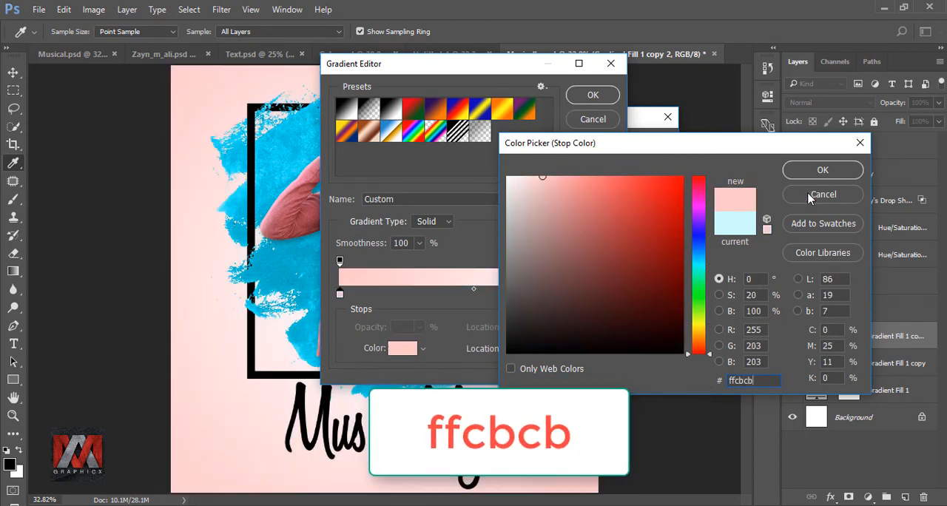
pyautogui.click(819, 170)
pyautogui.click(590, 94)
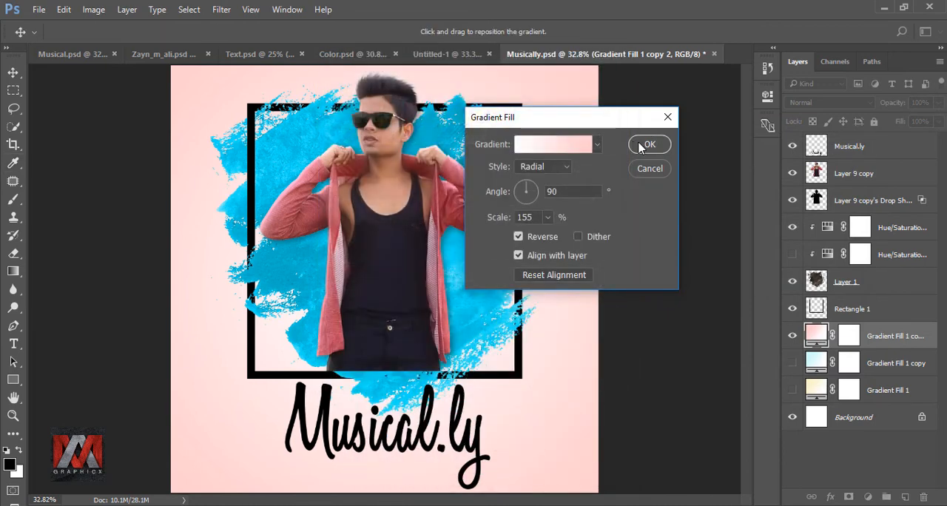
pyautogui.click(645, 145)
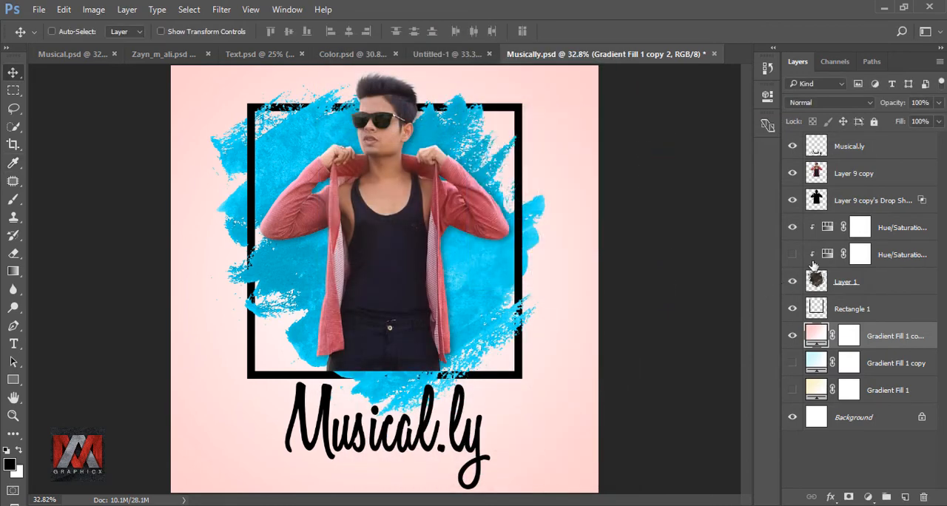
# Step: Hide the blue Hue/Saturation adjustment, duplicate it and make the duplicate visible
pyautogui.click(825, 230)
pyautogui.click(792, 228)
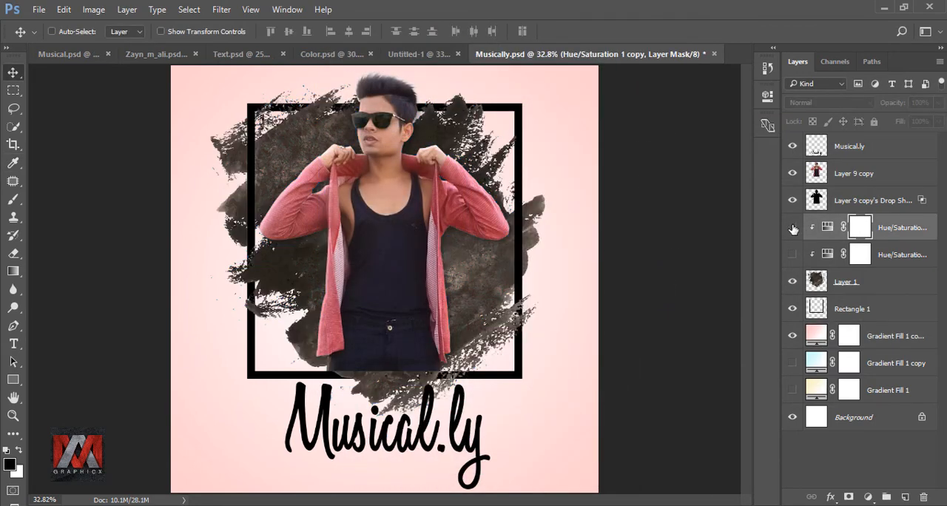
pyautogui.hotkey('ctrl', 'j')
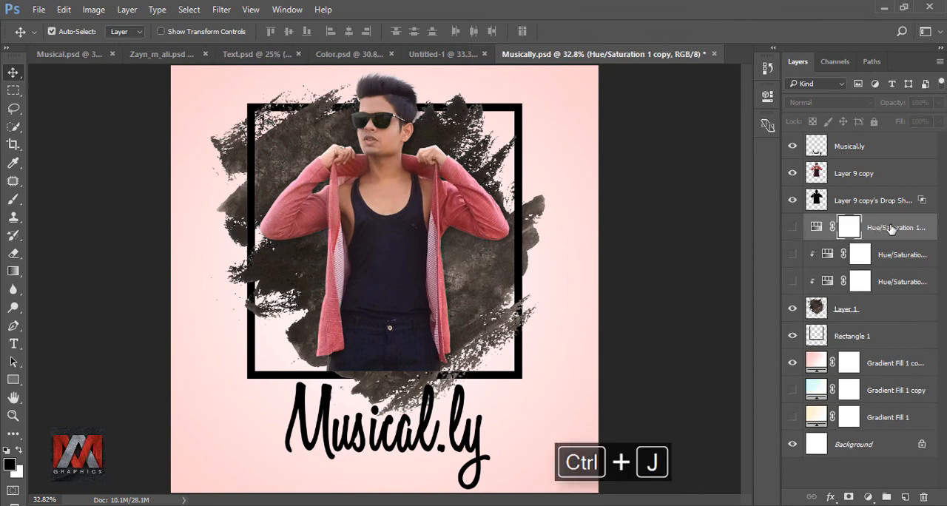
pyautogui.click(792, 229)
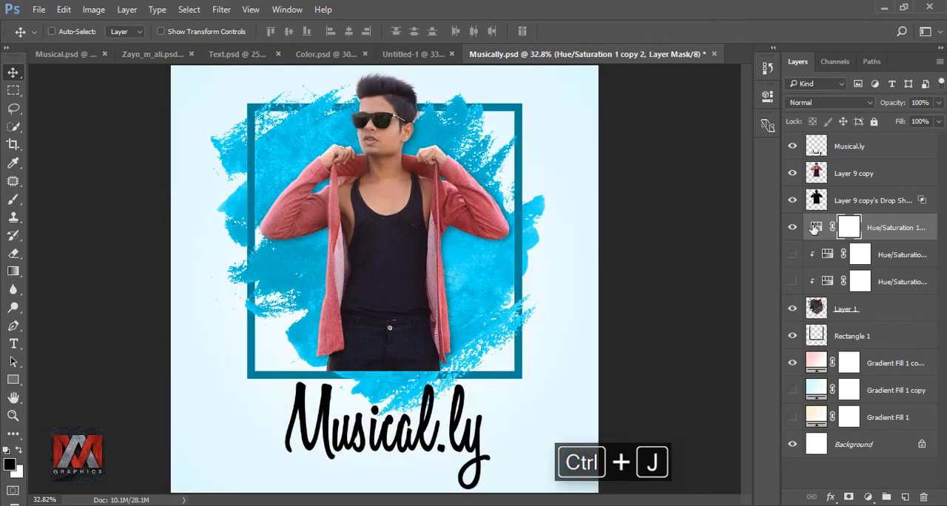
# Step: Clip the newest Hue/Saturation adjustment to the paint texture, set its hue to 0, and compare with it hidden
pyautogui.doubleClick(815, 228)
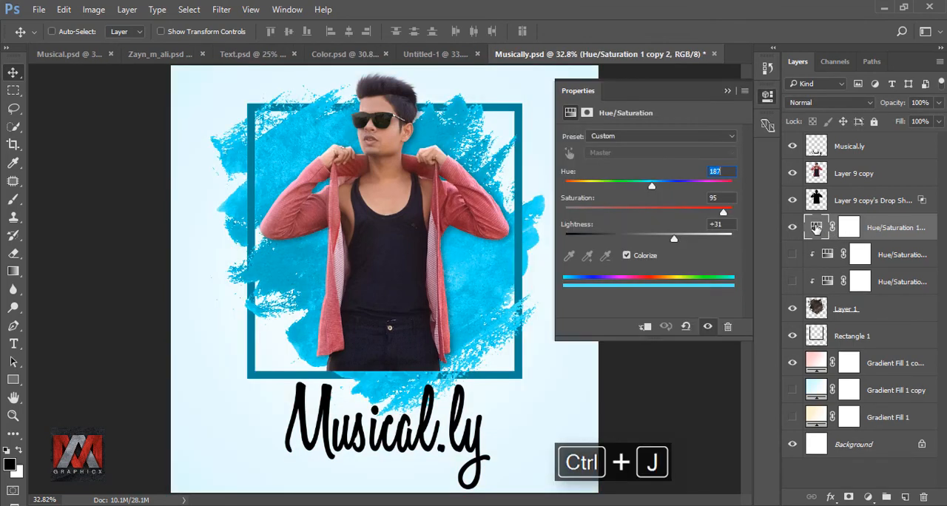
pyautogui.click(646, 327)
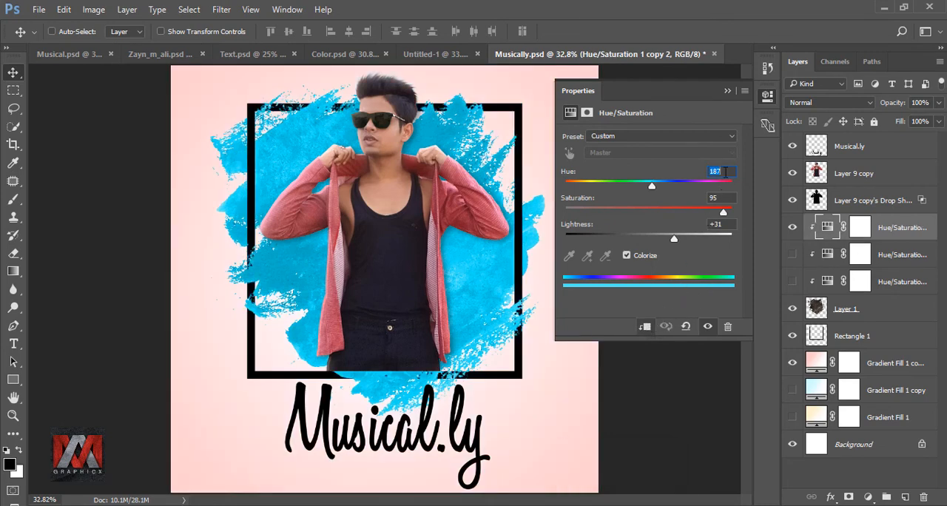
pyautogui.write('0')
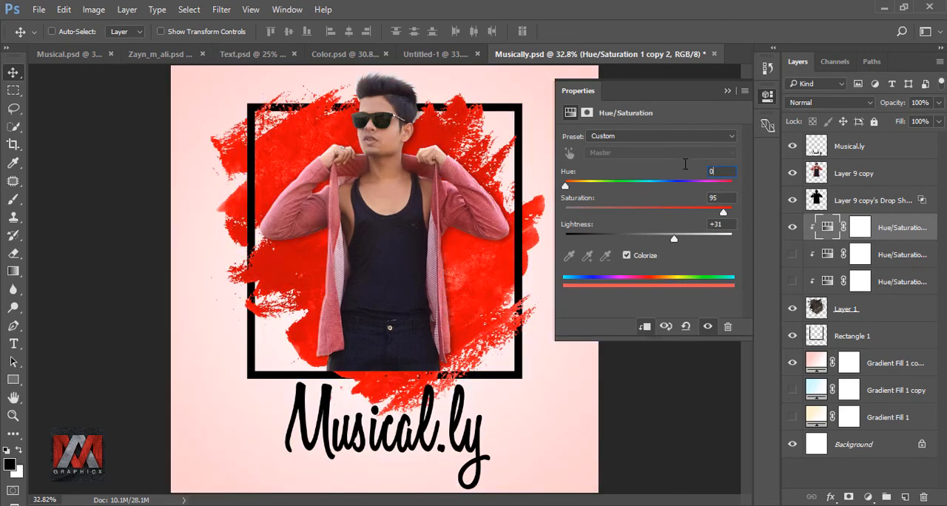
pyautogui.click(726, 91)
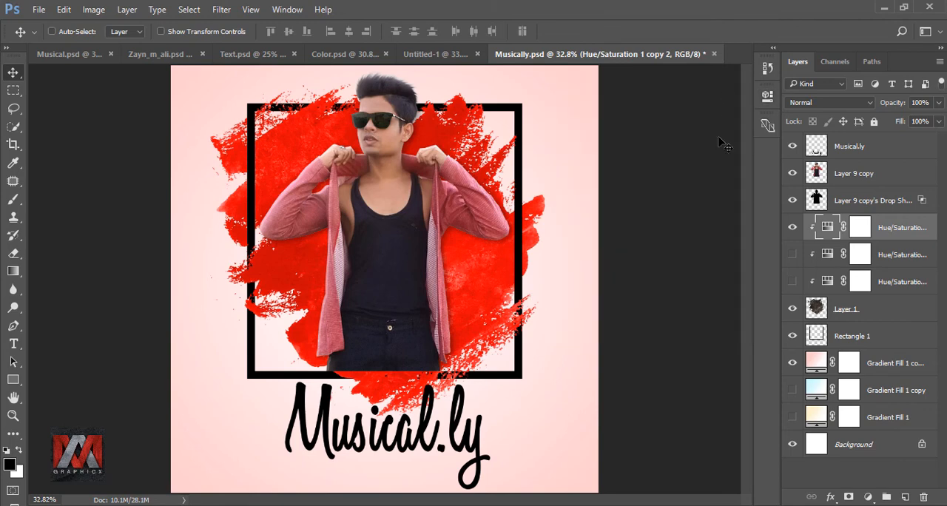
pyautogui.click(792, 227)
pyautogui.click(792, 228)
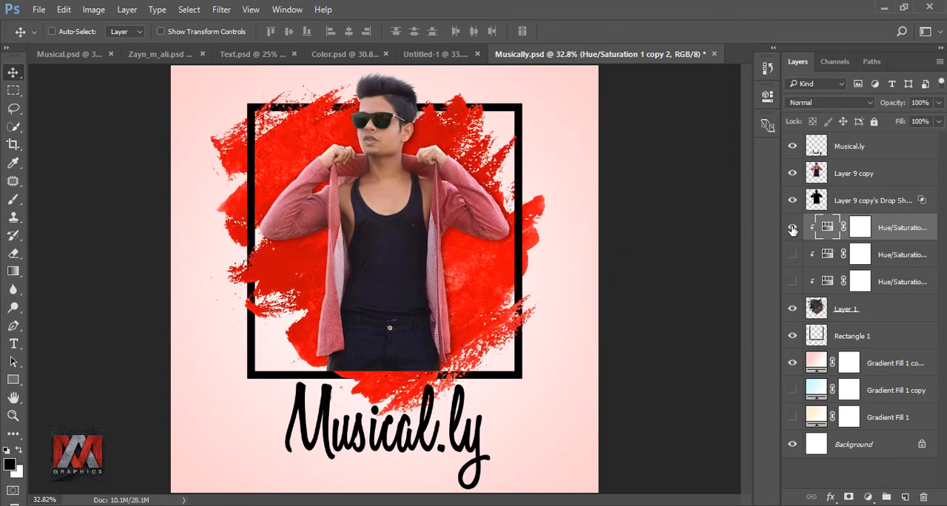